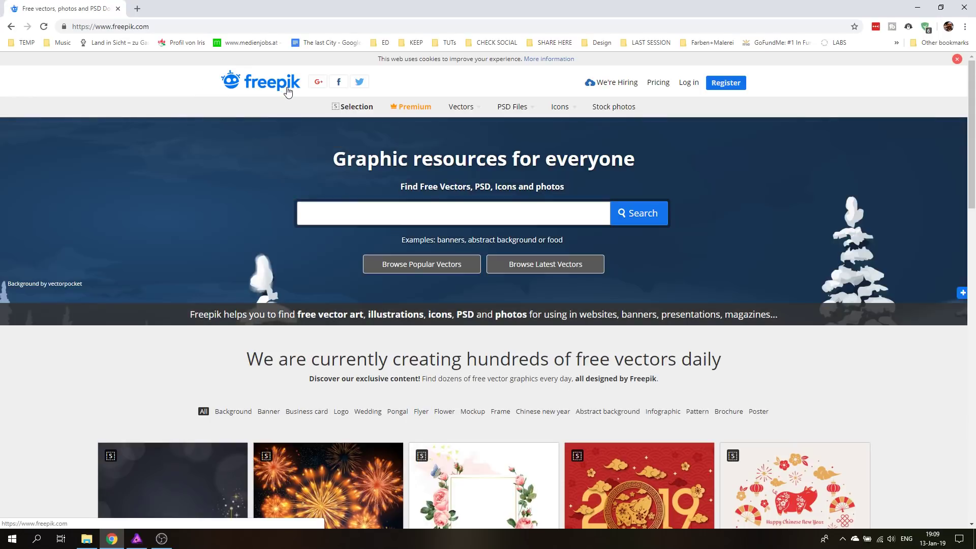
# Activate the Freepik homepage search field to begin a birthday graphics search
pyautogui.click(342, 215)
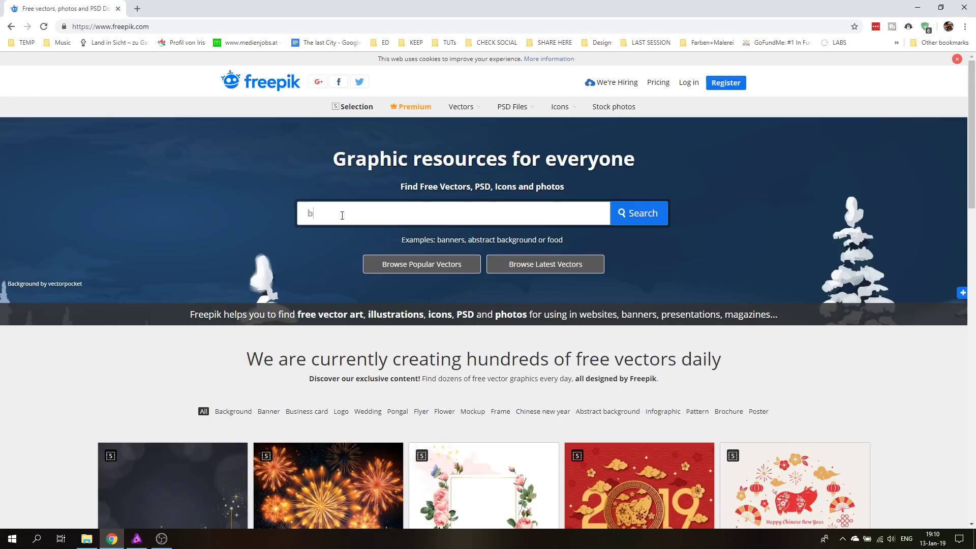
# Complete the 'birthday' search and scroll the results to the cat gift-box background
pyautogui.write('hday')
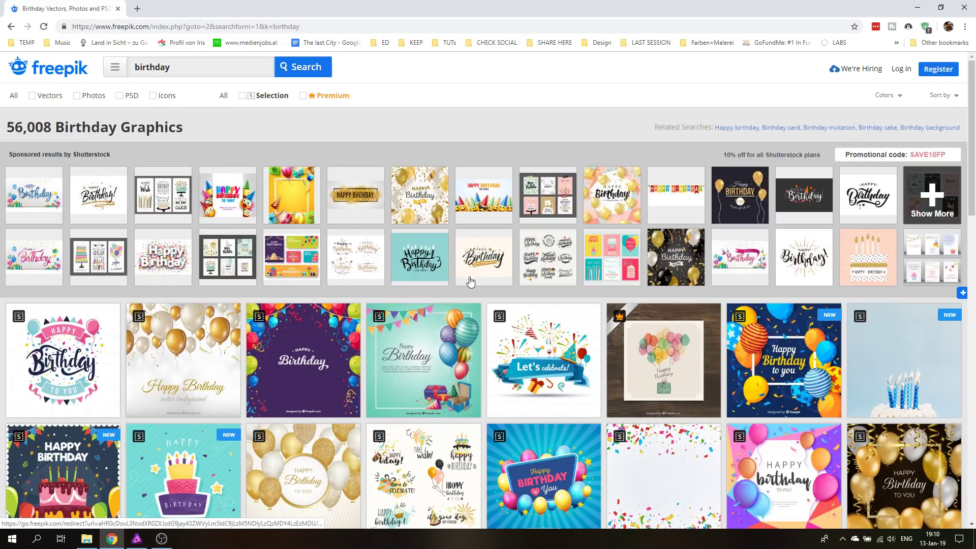
pyautogui.scroll(-5, 462, 279)
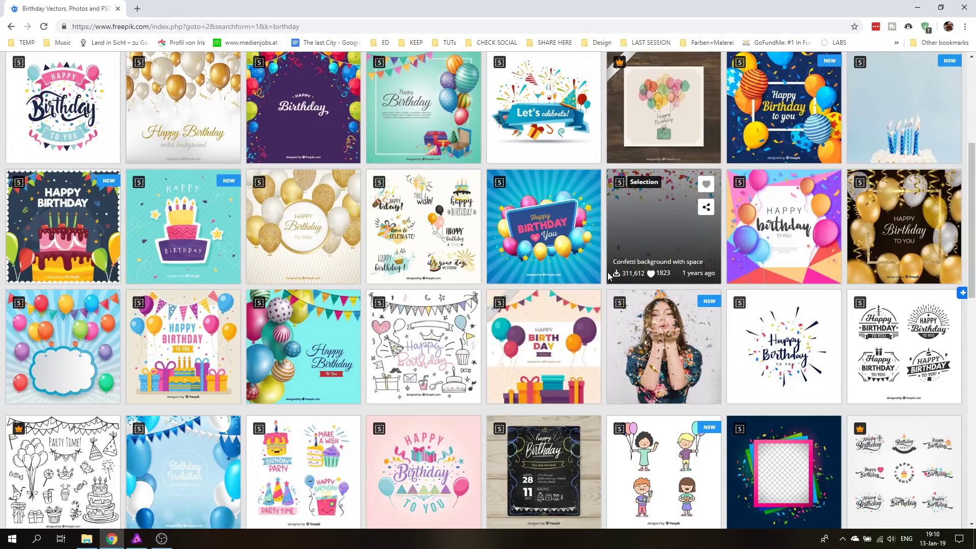
pyautogui.scroll(-7, 604, 264)
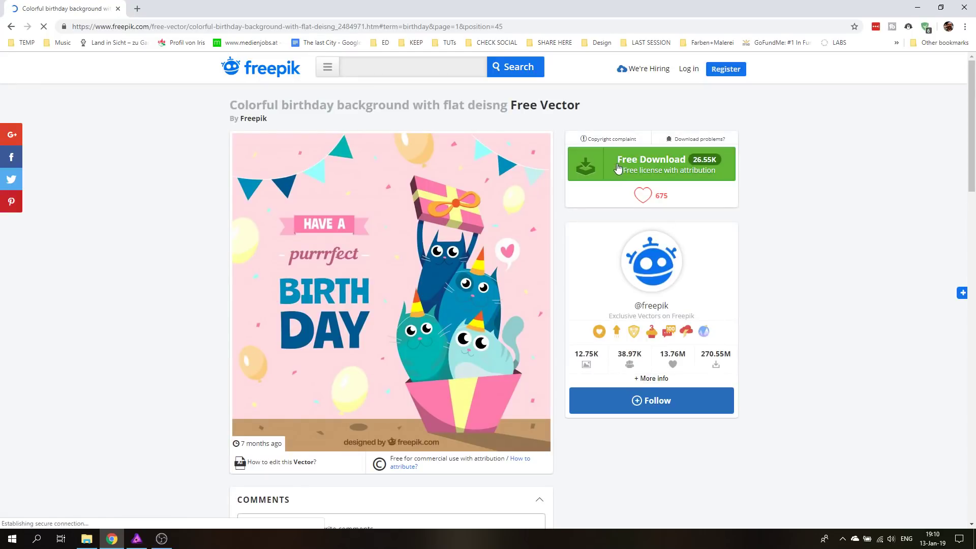
pyautogui.click(710, 164)
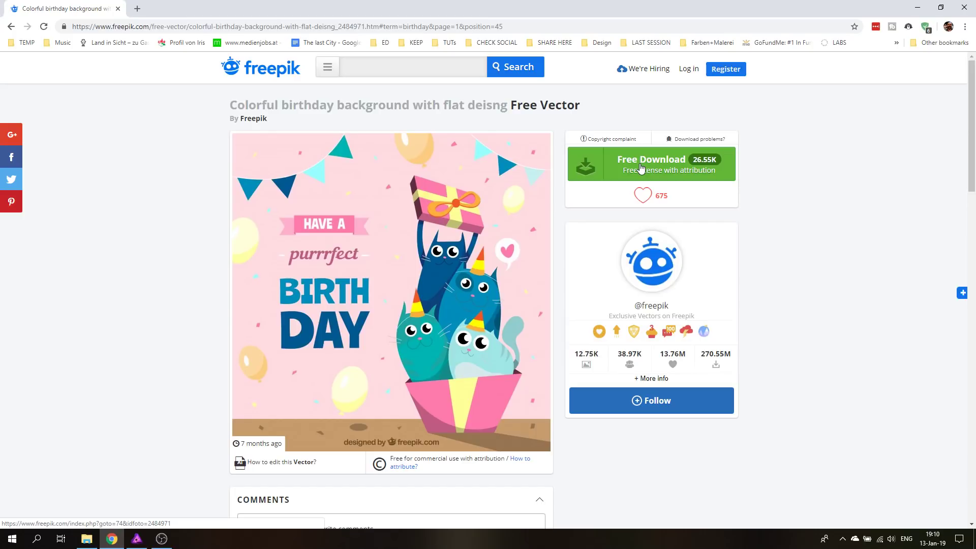
# In Affinity Photo, choose the birthday JPG from the Colorful-birthday folder via File > Open
pyautogui.click(137, 539)
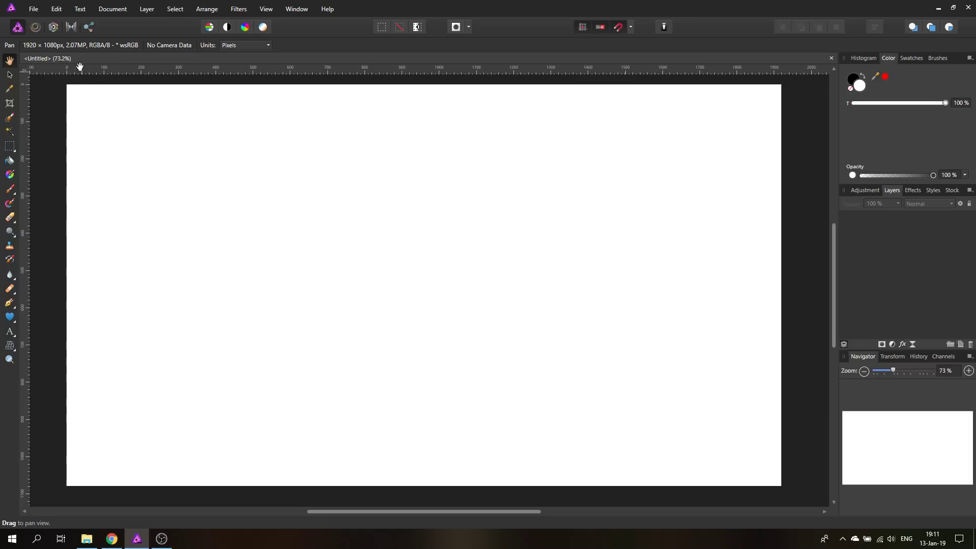
pyautogui.click(37, 14)
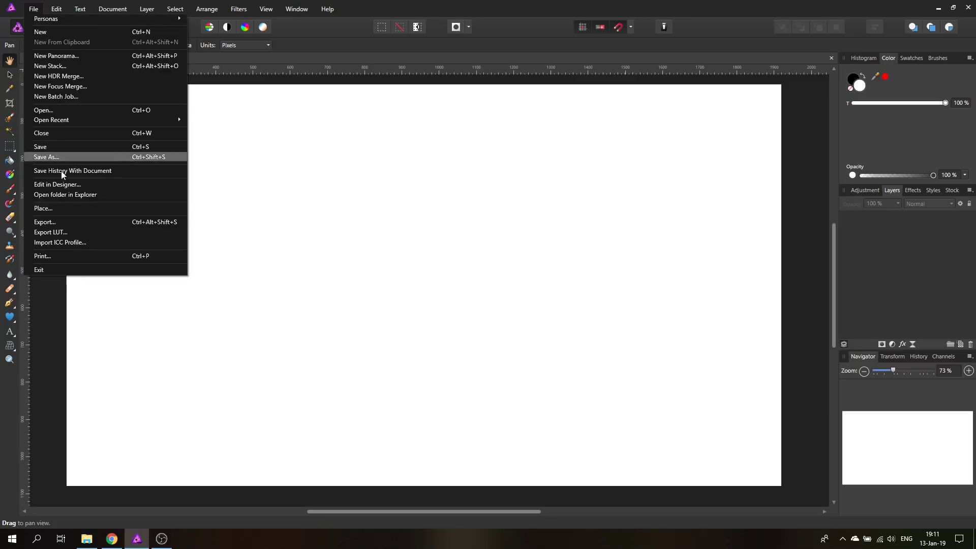
pyautogui.click(59, 212)
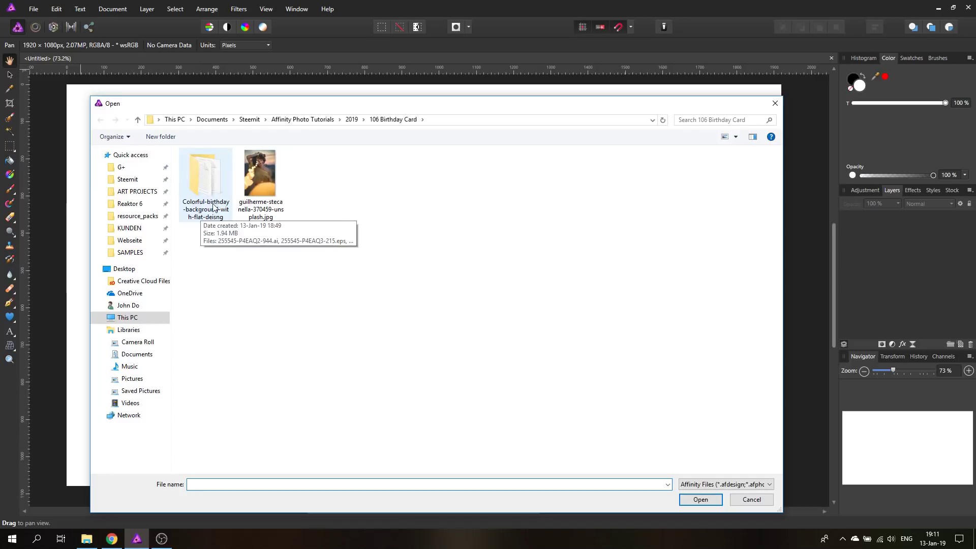
pyautogui.doubleClick(208, 176)
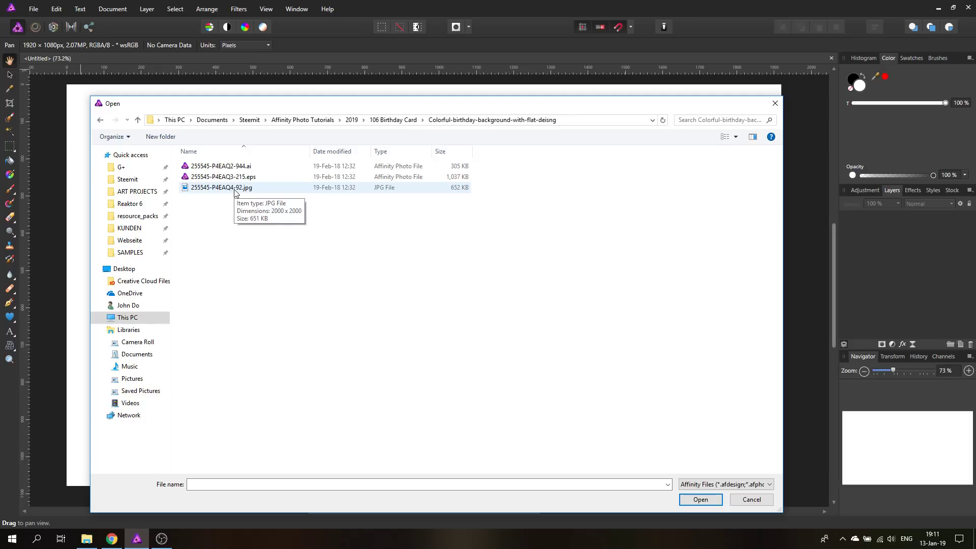
pyautogui.doubleClick(235, 192)
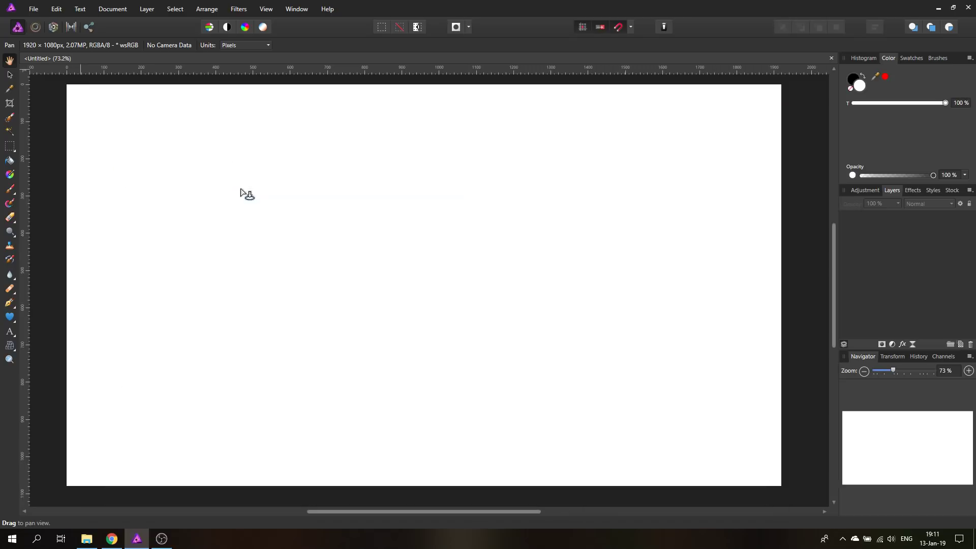
# Place the cat image, shrink it to about 1103 px square, and snap it to the right edge
pyautogui.click(459, 247)
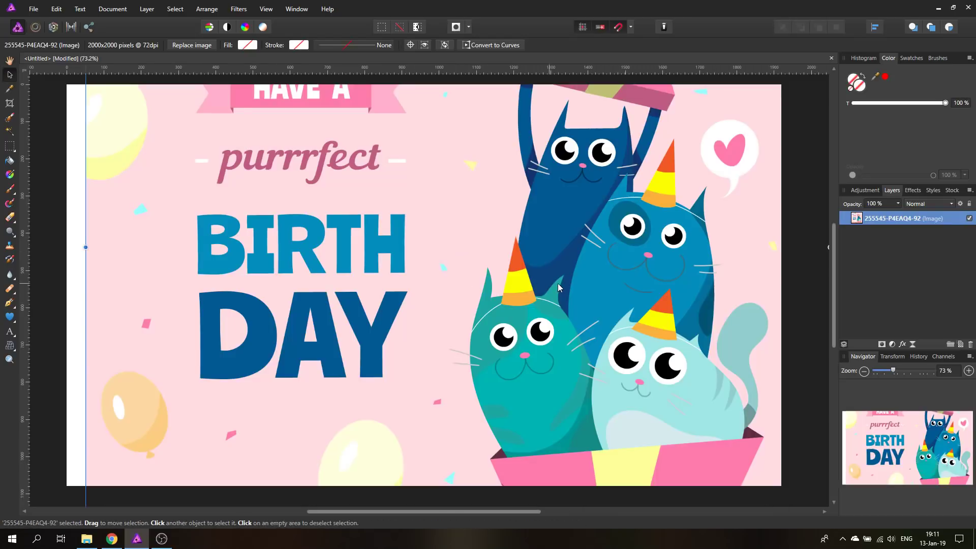
pyautogui.click(9, 360)
pyautogui.keyDown('alt'); pyautogui.click(229, 323); pyautogui.keyUp('alt')
pyautogui.keyDown('alt'); pyautogui.click(230, 323); pyautogui.keyUp('alt')
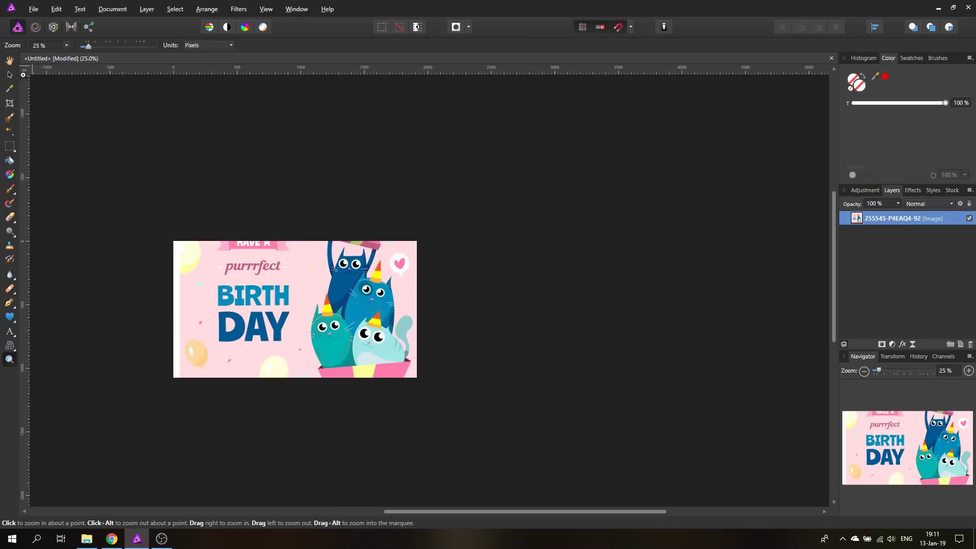
pyautogui.click(9, 75)
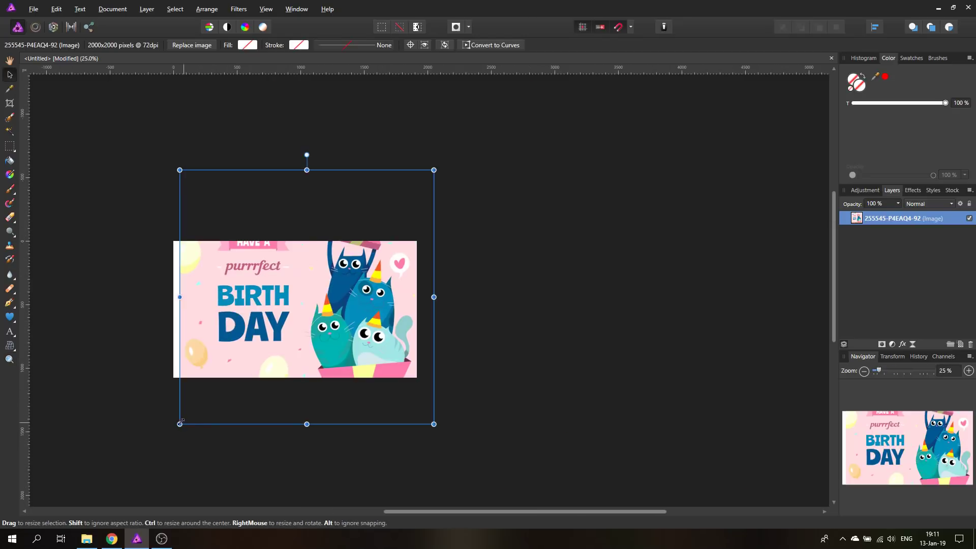
pyautogui.moveTo(179, 424); pyautogui.dragTo(295, 310)
pyautogui.moveTo(370, 265); pyautogui.dragTo(378, 336)
pyautogui.hotkey('ctrl', '0')
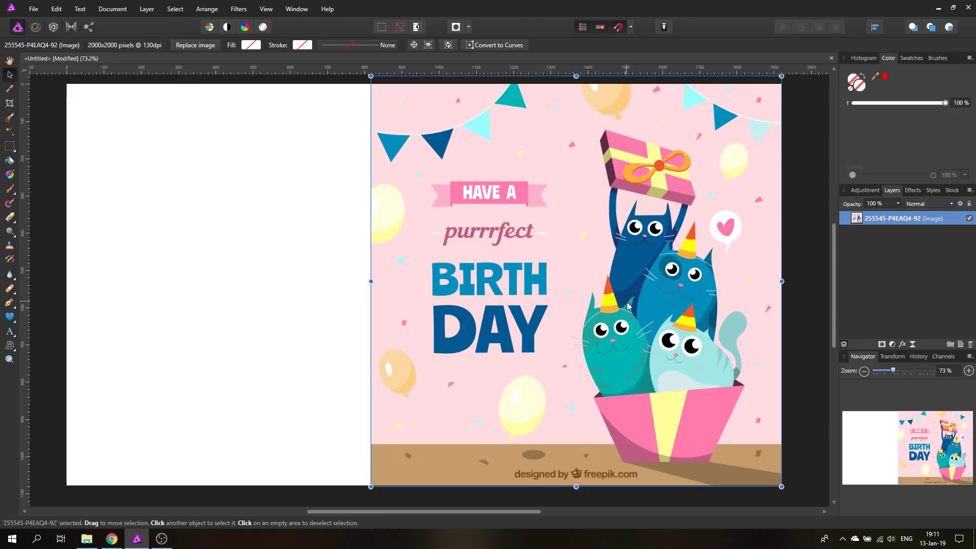
# Draw a canvas-sized rectangle beneath the cat image, filled with the image's sampled pale pink
pyautogui.click(10, 317)
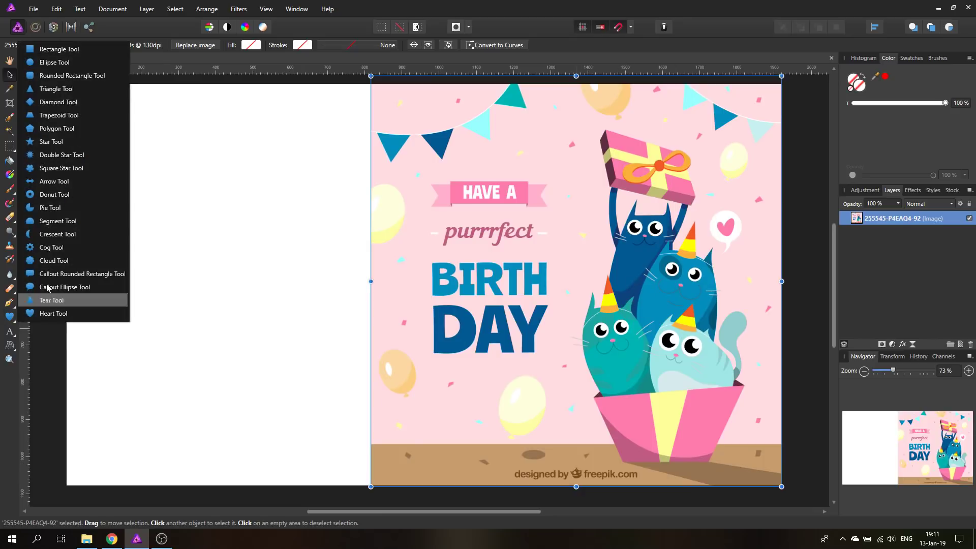
pyautogui.click(79, 51)
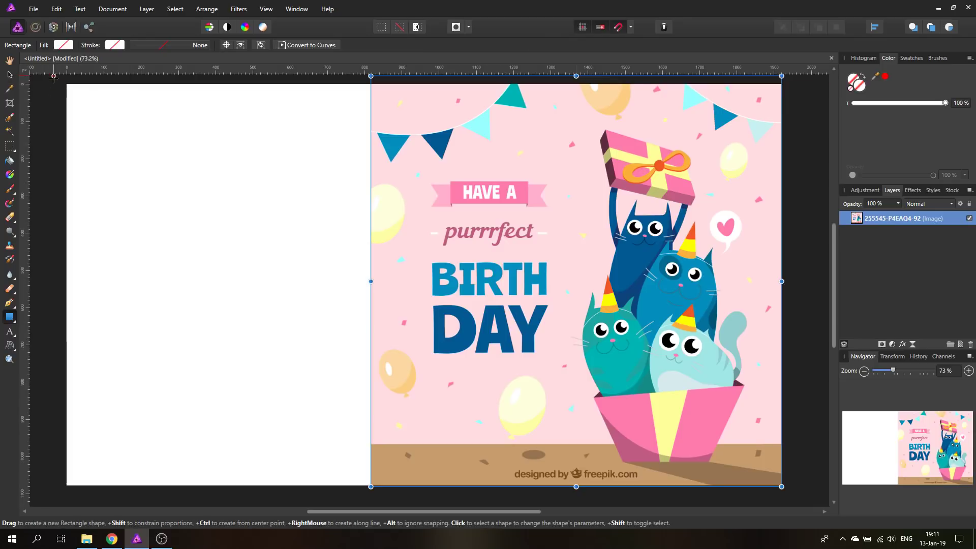
pyautogui.moveTo(67, 84); pyautogui.dragTo(789, 492)
pyautogui.moveTo(864, 219); pyautogui.dragTo(863, 254)
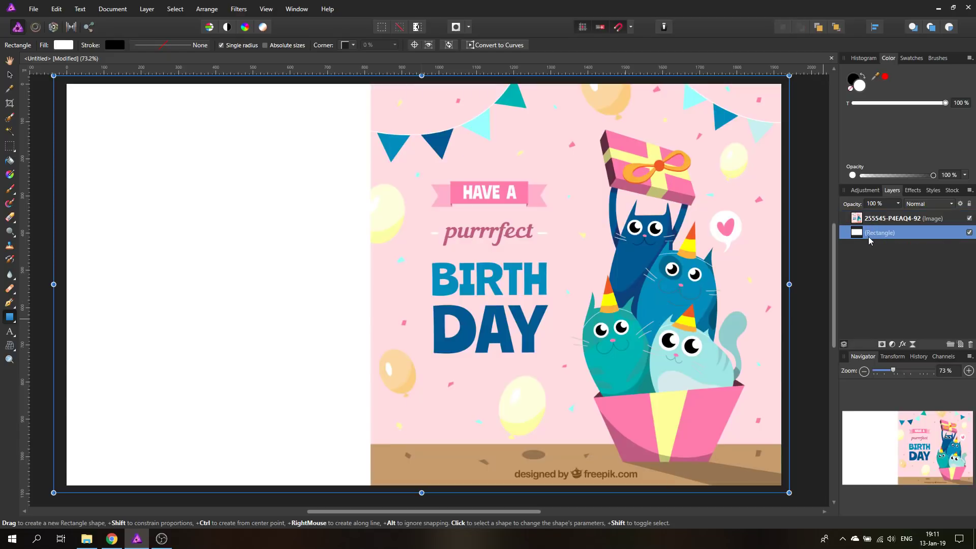
pyautogui.click(63, 46)
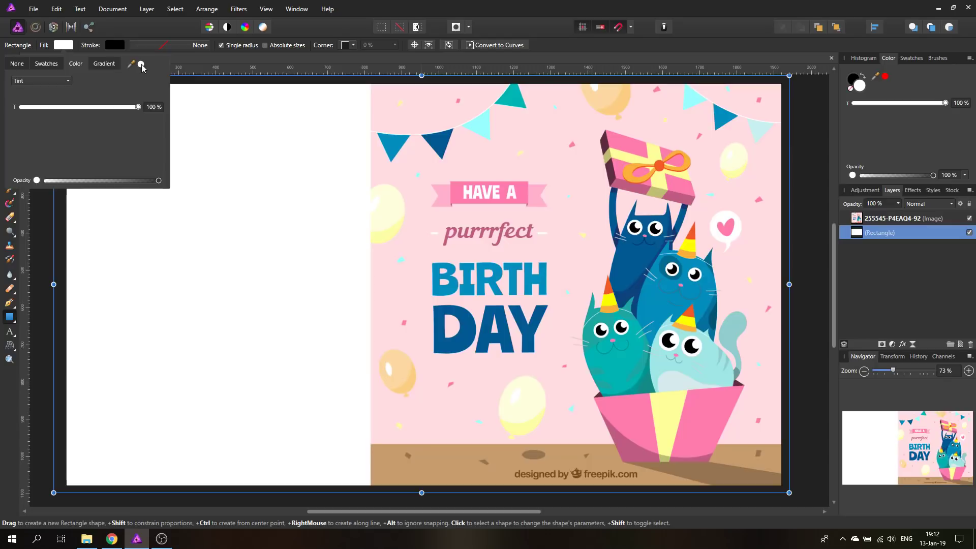
pyautogui.moveTo(141, 68); pyautogui.dragTo(419, 169)
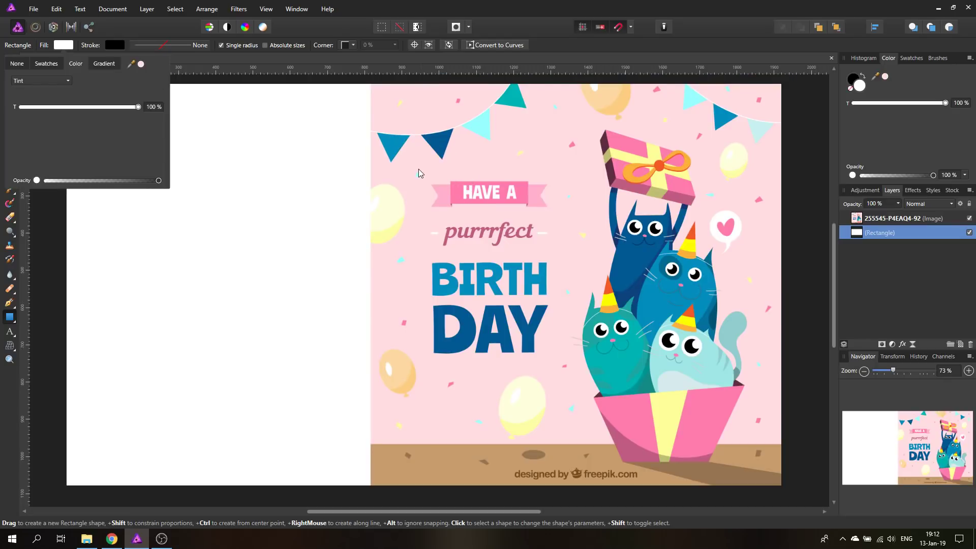
pyautogui.click(142, 67)
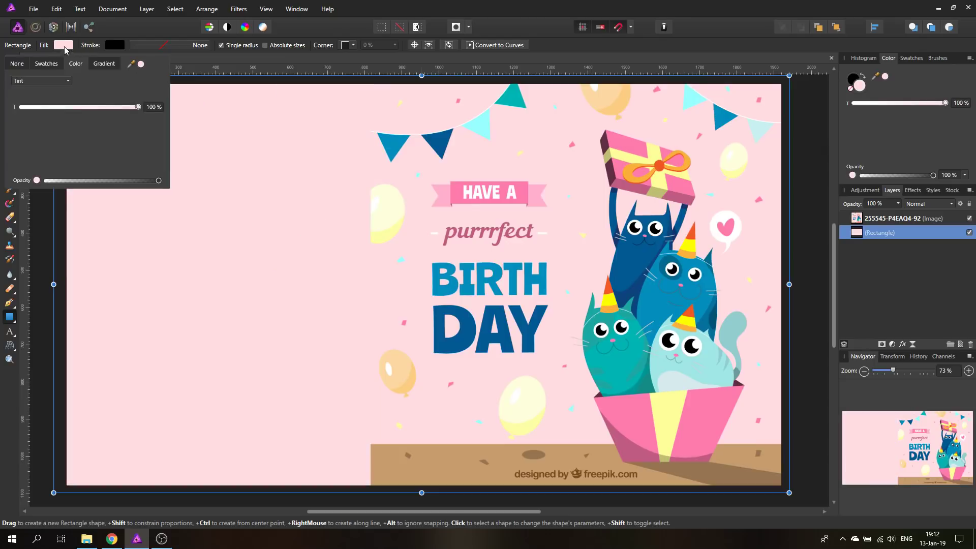
pyautogui.click(64, 47)
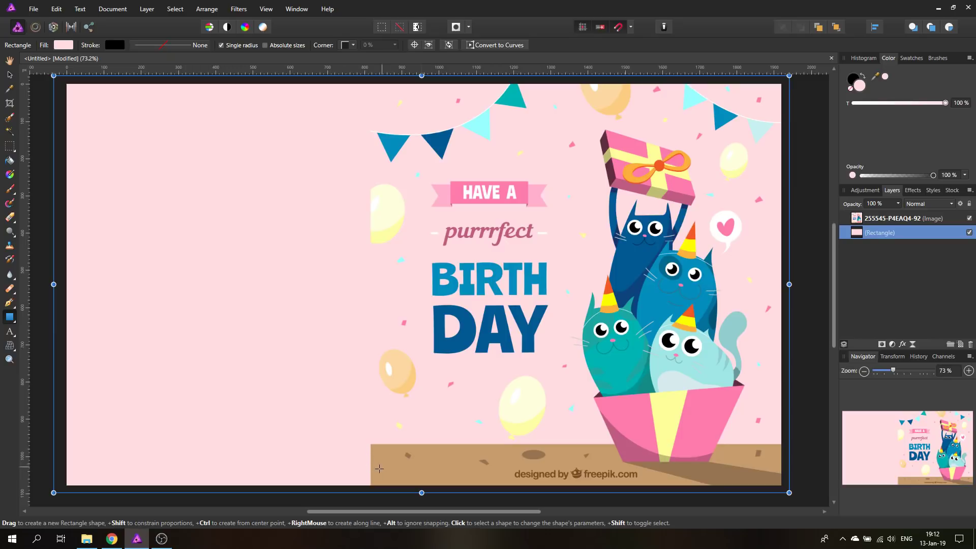
# Draw a strip across the card's bottom left filled with the image's sampled tan ground colour
pyautogui.moveTo(43, 428); pyautogui.dragTo(383, 495)
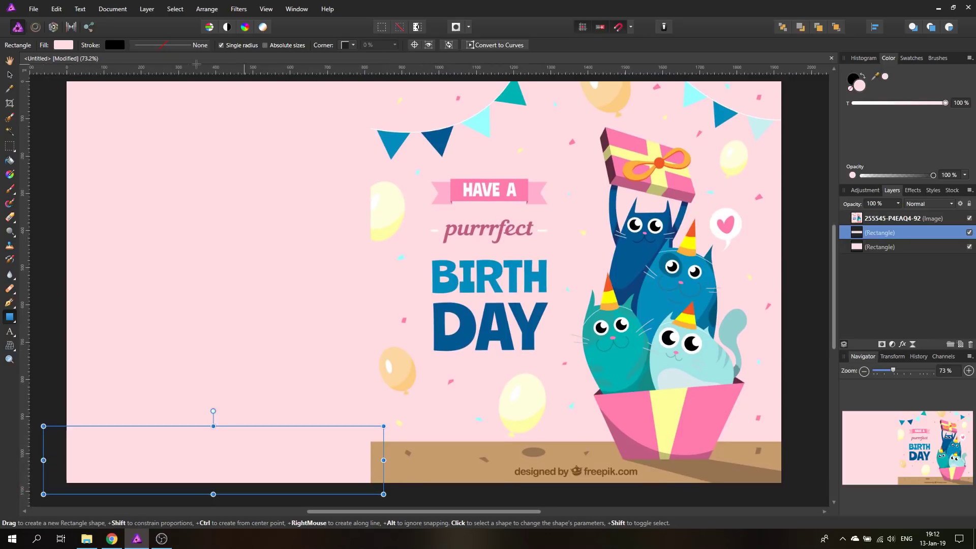
pyautogui.click(63, 45)
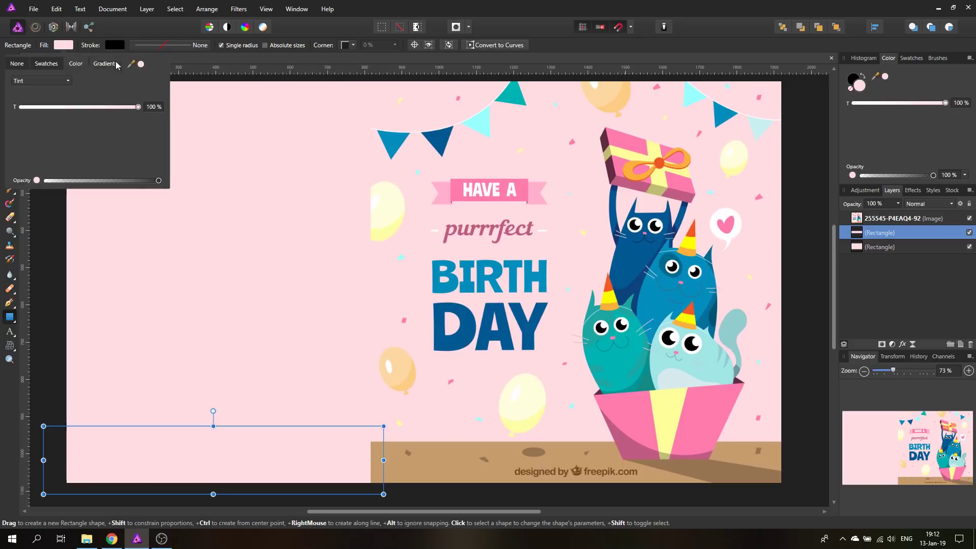
pyautogui.moveTo(141, 66); pyautogui.dragTo(385, 465)
pyautogui.click(142, 65)
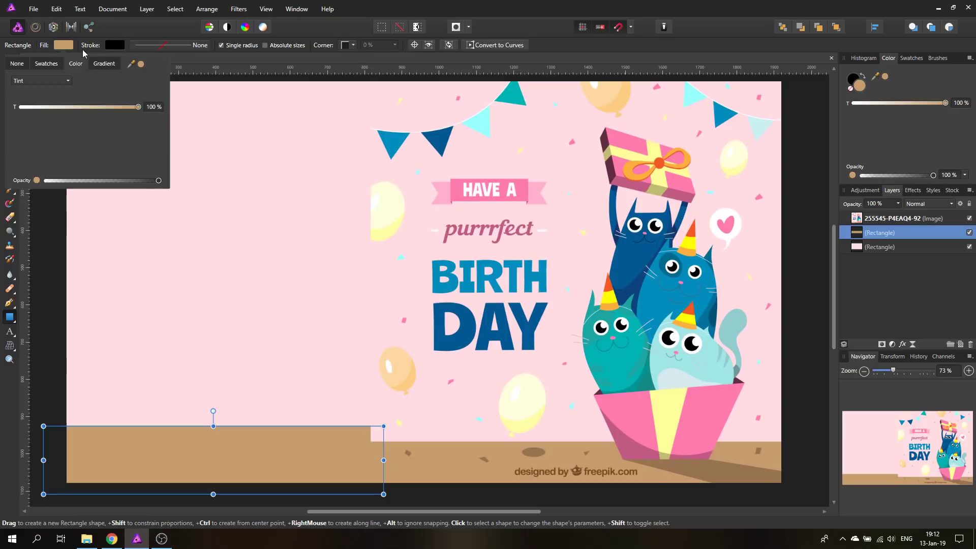
# Nudge the tan strip down three steps to line up with the brown ground strip
pyautogui.click(8, 75)
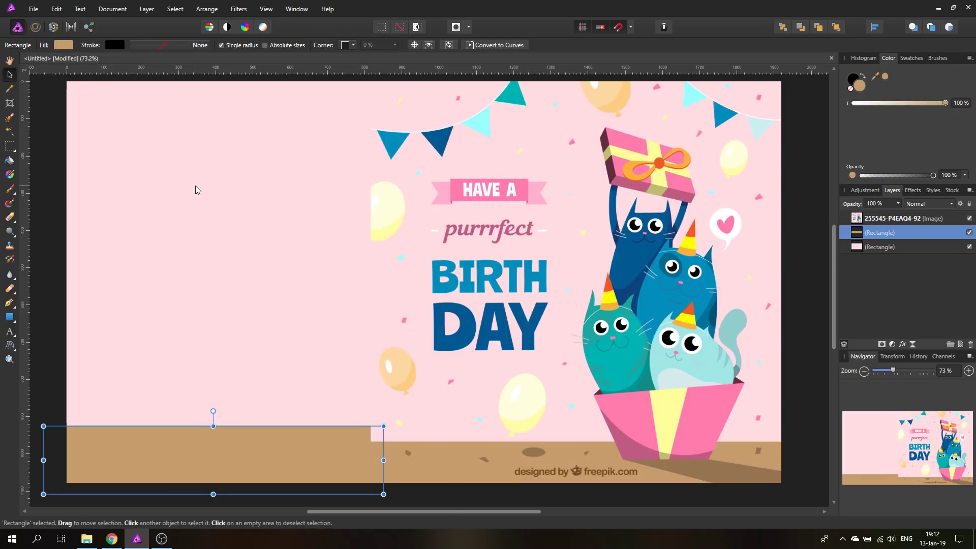
pyautogui.press('Down')
pyautogui.press('Down')
pyautogui.press('Down')
pyautogui.press('Down')
pyautogui.press('Down')
pyautogui.press('Down')
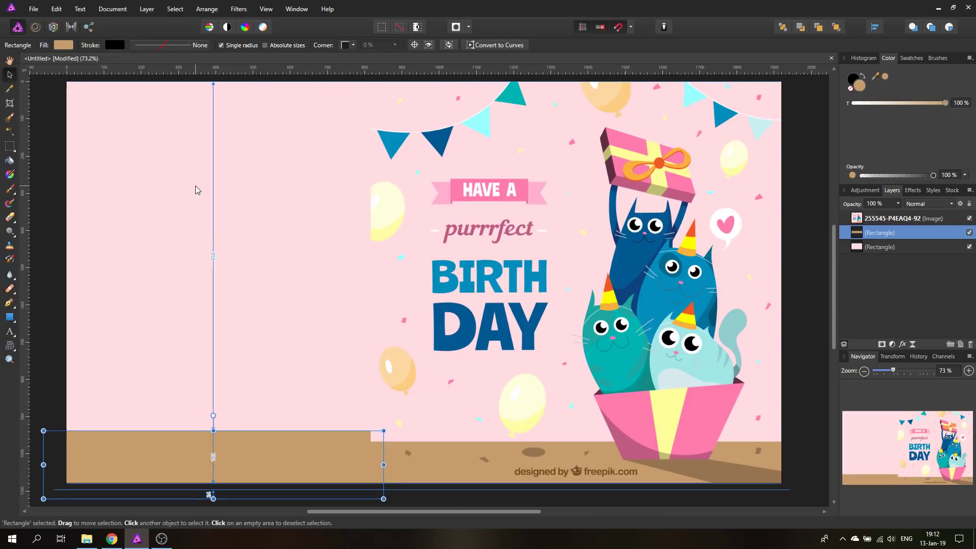
pyautogui.press('Down')
pyautogui.press('Down')
pyautogui.press('Down')
pyautogui.press('Down')
pyautogui.press('Down')
pyautogui.press('Down')
pyautogui.press('Down')
pyautogui.press('Down')
pyautogui.press('Down')
pyautogui.press('Down')
pyautogui.press('Down')
pyautogui.press('Down')
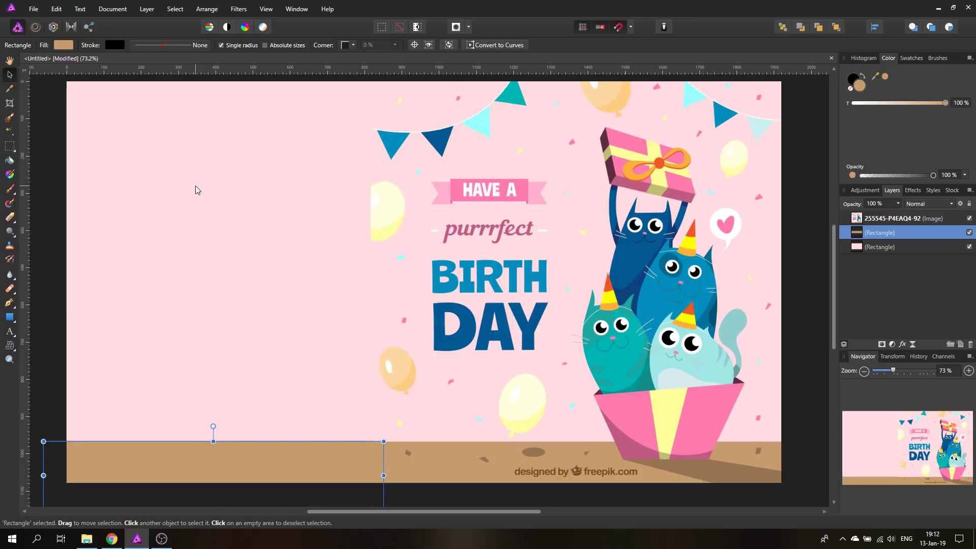
pyautogui.press('Down')
pyautogui.press('Down')
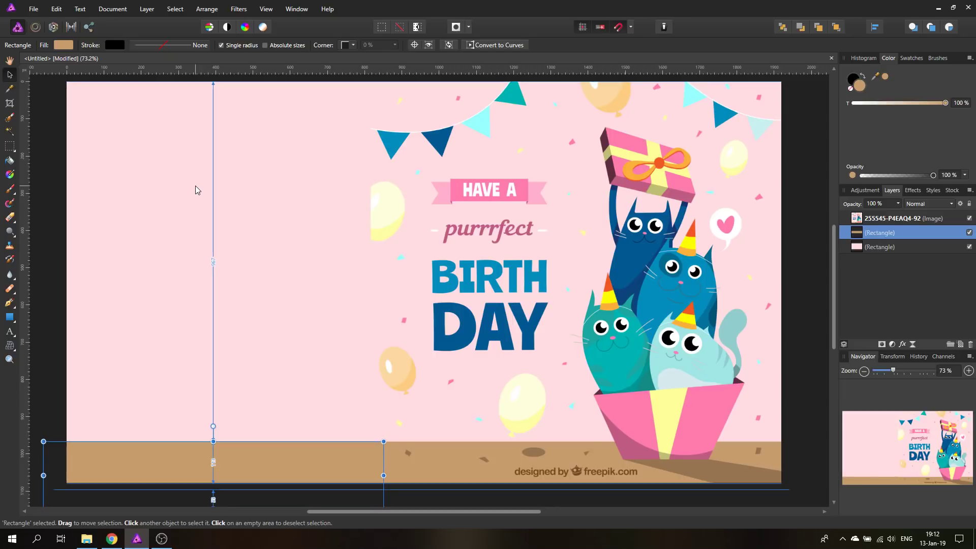
pyautogui.click(56, 254)
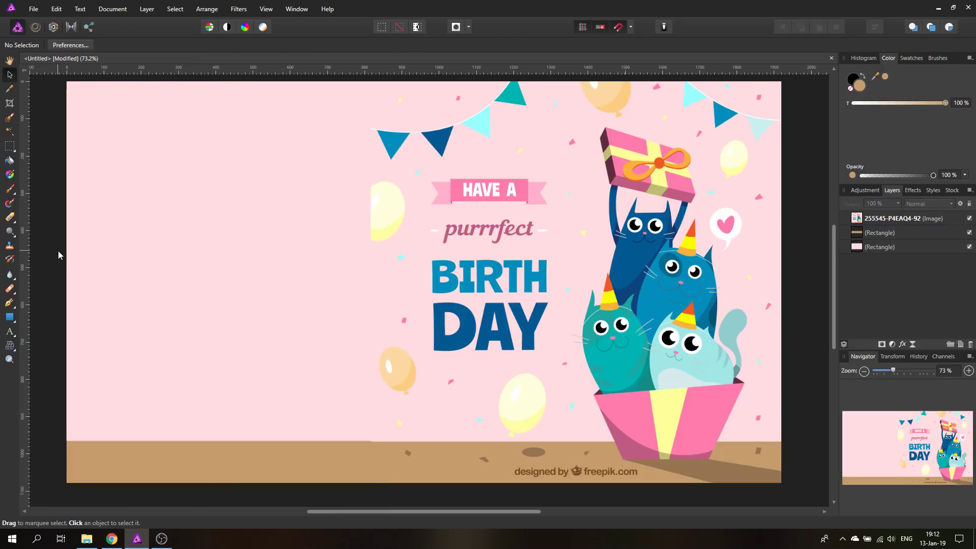
pyautogui.click(292, 478)
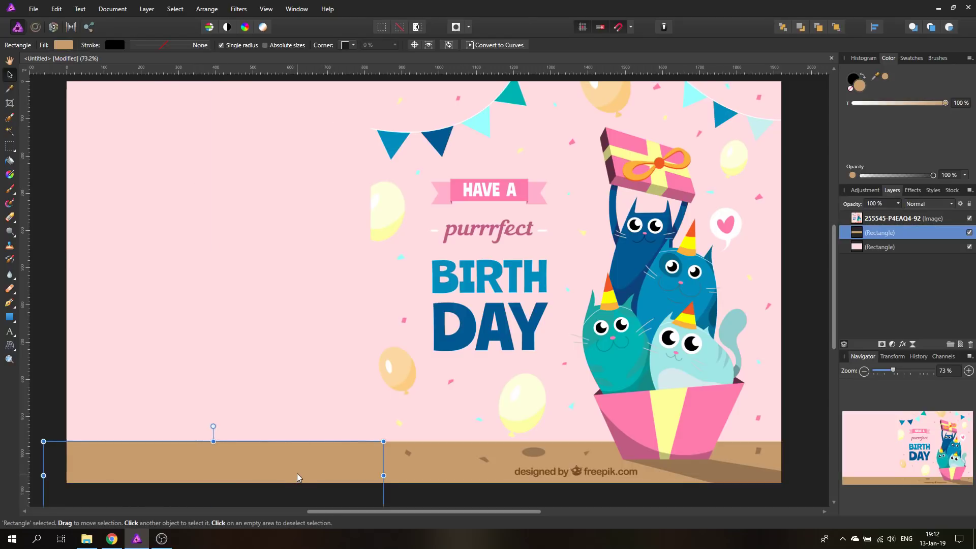
pyautogui.click(53, 342)
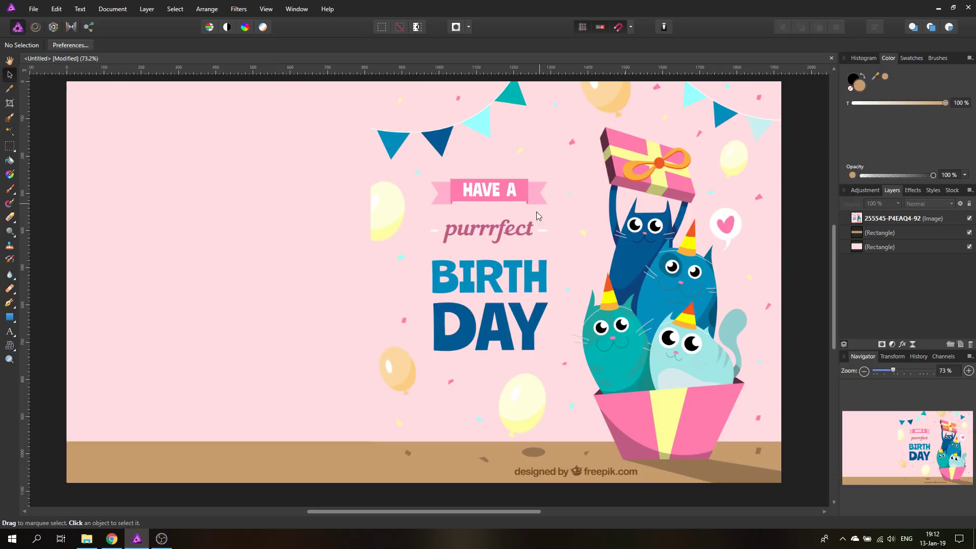
# Rasterize the cat birthday illustration layer into a pixel layer
pyautogui.click(856, 220)
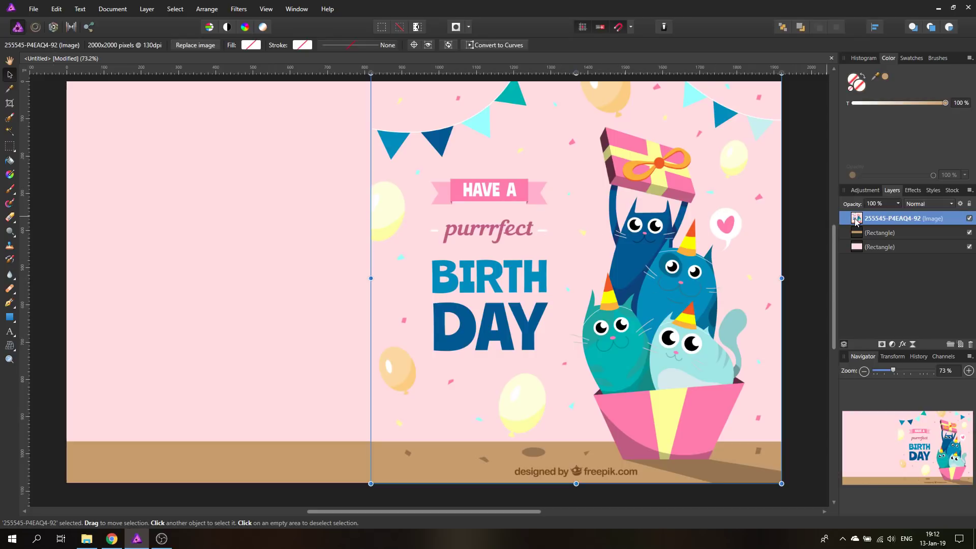
pyautogui.rightClick(855, 219)
pyautogui.click(859, 396)
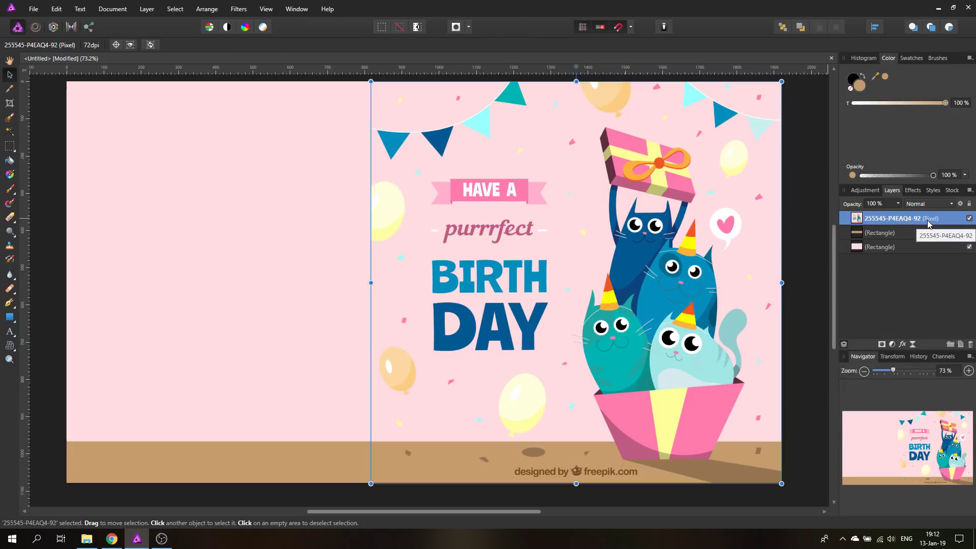
pyautogui.click(11, 147)
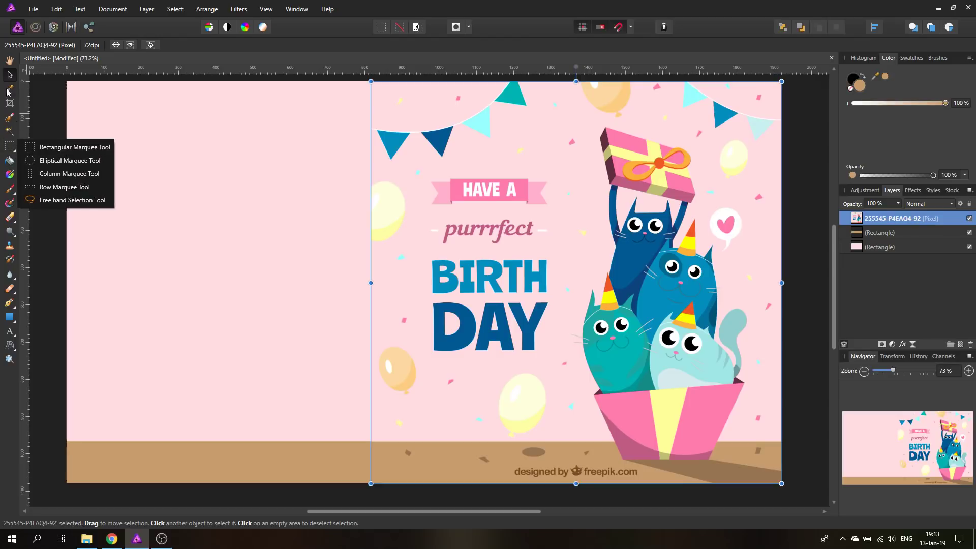
# Freehand-select the bunting and balloons, move them to the card's left edge, then deselect
pyautogui.click(51, 200)
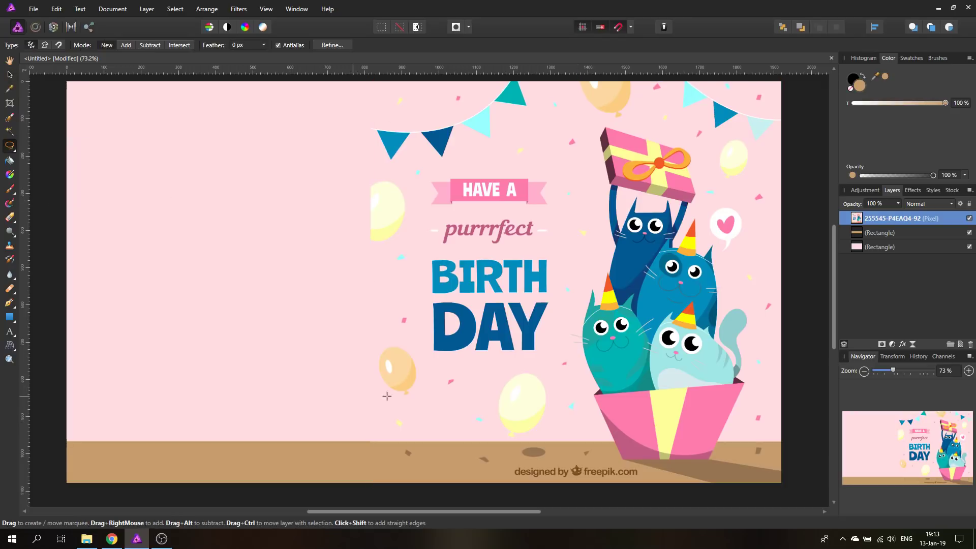
pyautogui.moveTo(376, 410)
pyautogui.mouseDown()
pyautogui.moveTo(425, 411)
pyautogui.moveTo(418, 268)
pyautogui.moveTo(428, 177)
pyautogui.moveTo(512, 137)
pyautogui.moveTo(544, 105)
pyautogui.moveTo(534, 80)
pyautogui.moveTo(365, 77)
pyautogui.moveTo(314, 175)
pyautogui.moveTo(312, 306)
pyautogui.moveTo(344, 409)
pyautogui.moveTo(377, 409)
pyautogui.mouseUp()
pyautogui.click(9, 74)
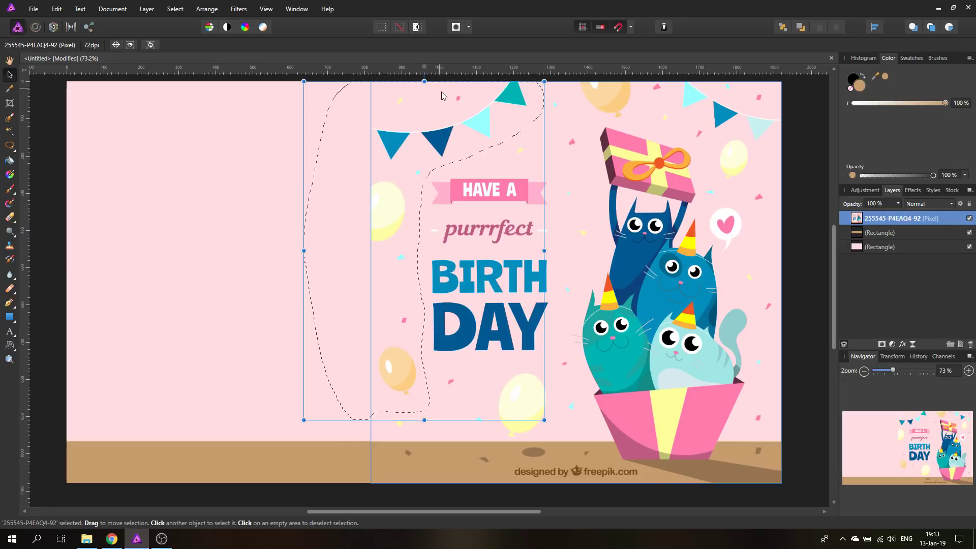
pyautogui.moveTo(457, 110); pyautogui.dragTo(184, 131)
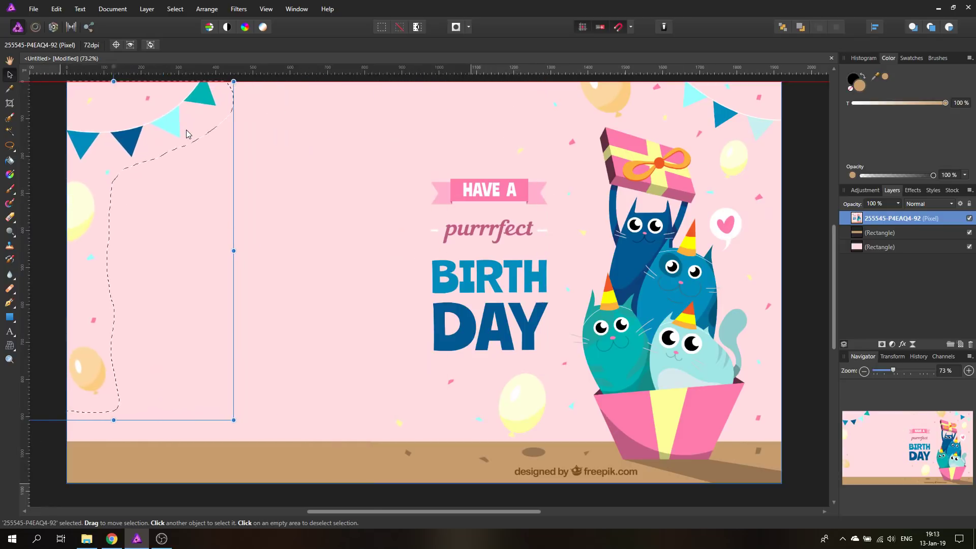
pyautogui.click(47, 457)
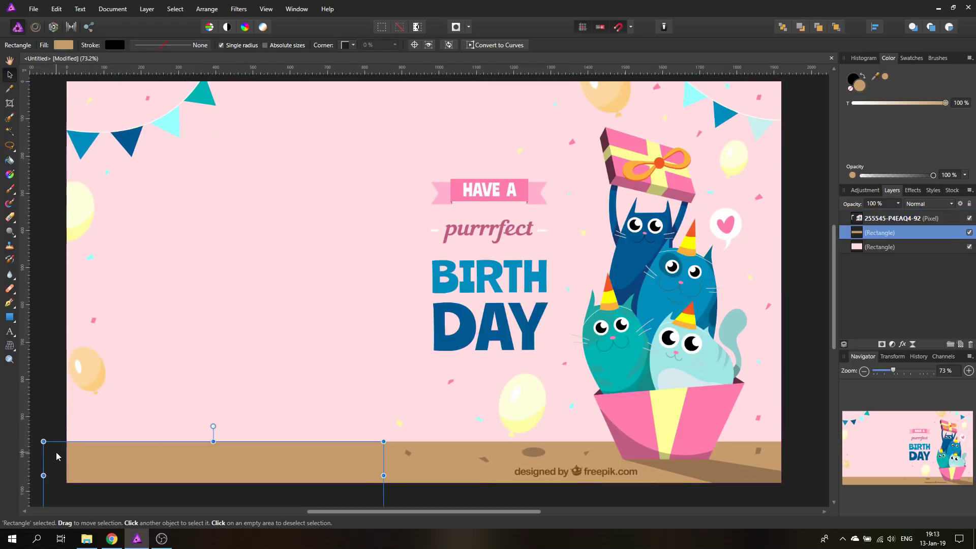
pyautogui.hotkey('ctrl', 'd')
# Draw a large tan heart, about 684 × 682 px, on the card's left half
pyautogui.click(10, 319)
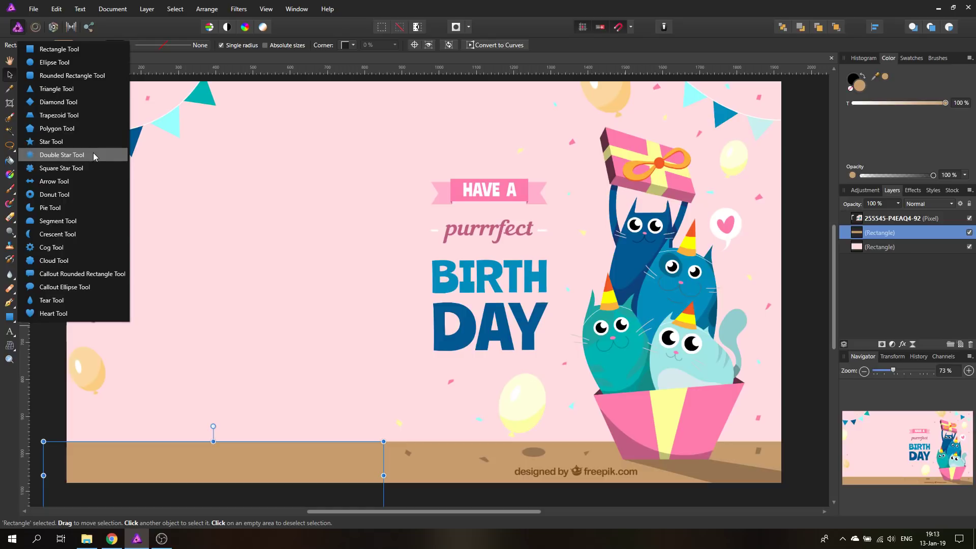
pyautogui.click(53, 313)
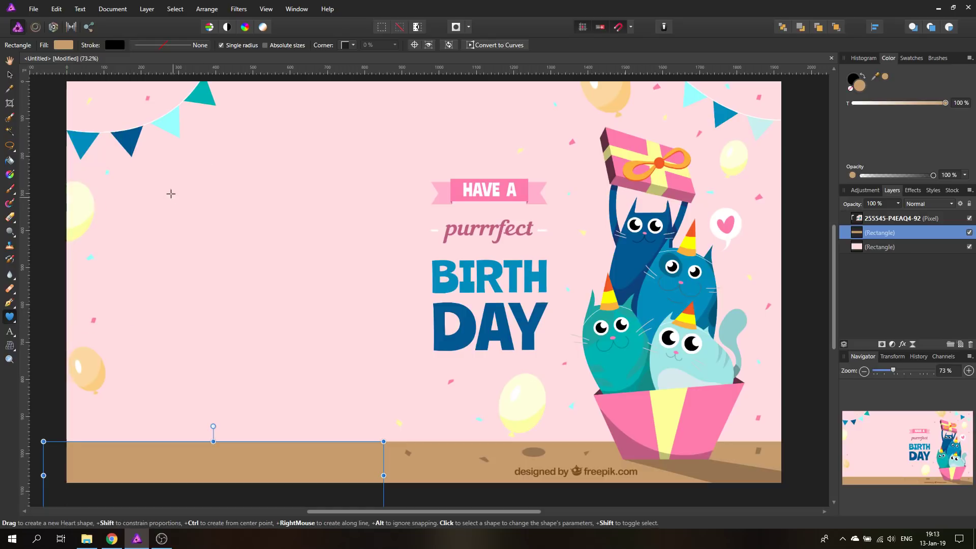
pyautogui.moveTo(158, 175); pyautogui.dragTo(417, 413)
# Shift the heart up-left and give it a 26.1 pt outline sampled from the HAVE A banner pink
pyautogui.press('v')
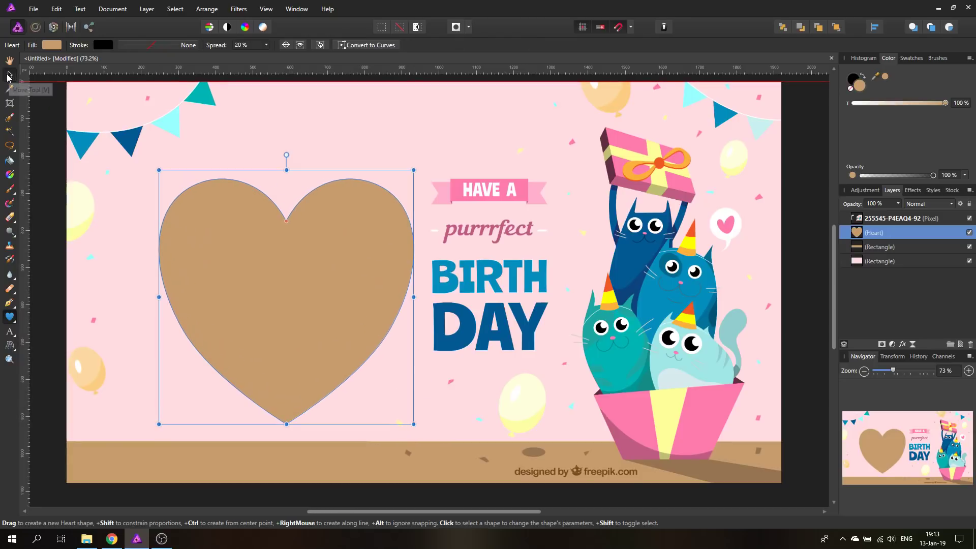
pyautogui.moveTo(315, 257); pyautogui.dragTo(295, 239)
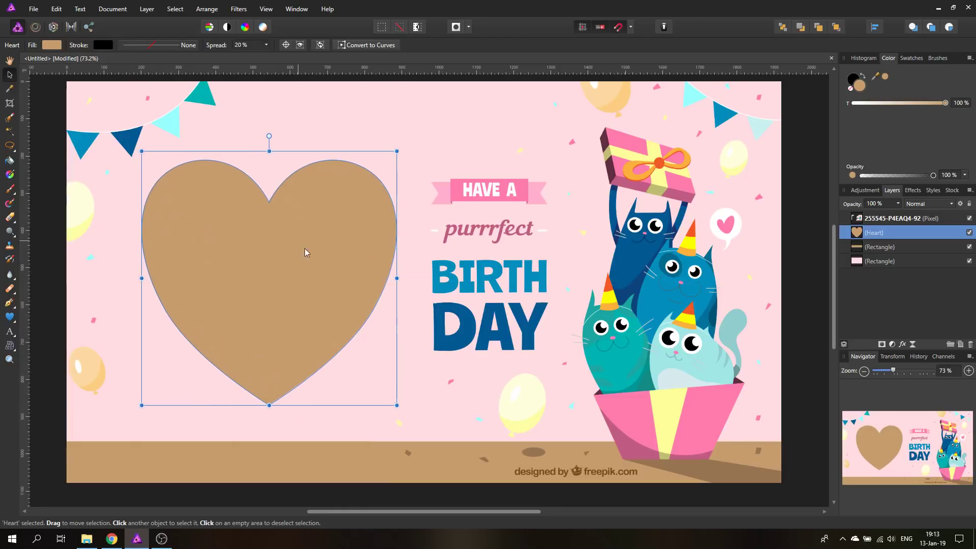
pyautogui.click(105, 46)
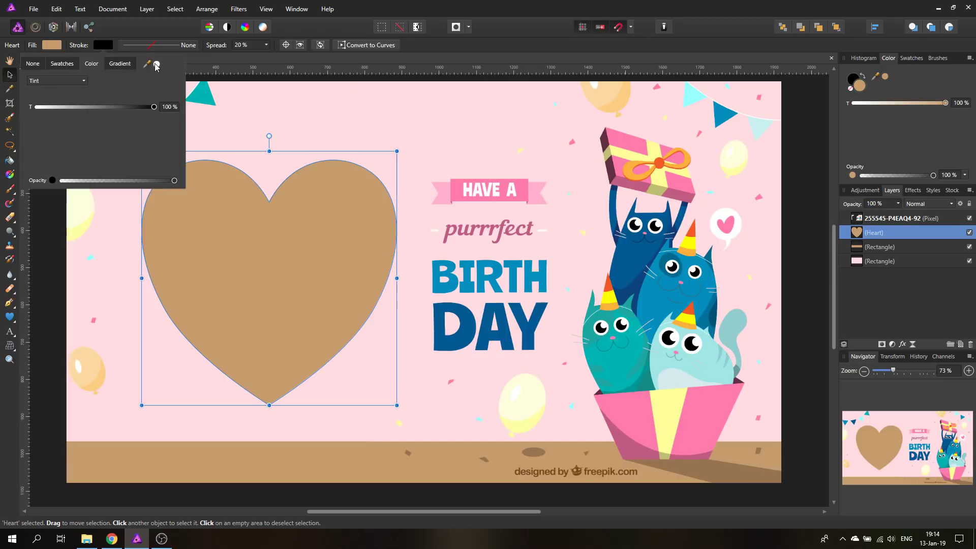
pyautogui.moveTo(157, 64); pyautogui.dragTo(456, 197)
pyautogui.click(157, 64)
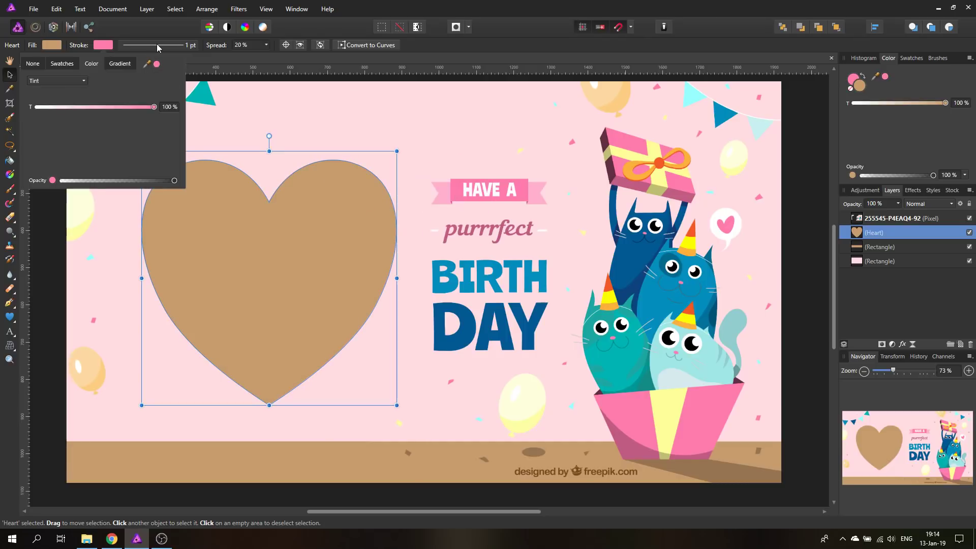
pyautogui.click(158, 44)
pyautogui.moveTo(137, 80); pyautogui.dragTo(160, 79)
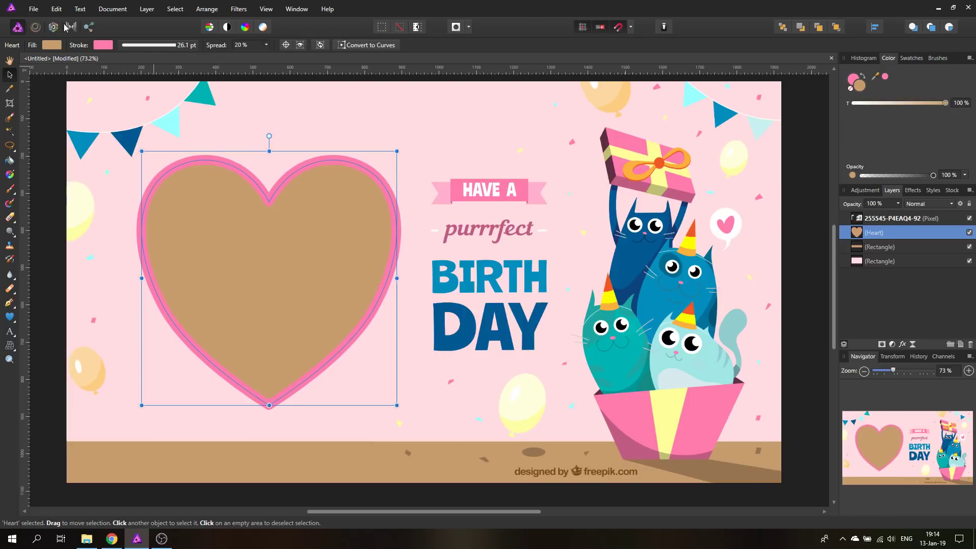
# Place the portrait photo from the 106 Birthday Card folder onto the card
pyautogui.click(32, 10)
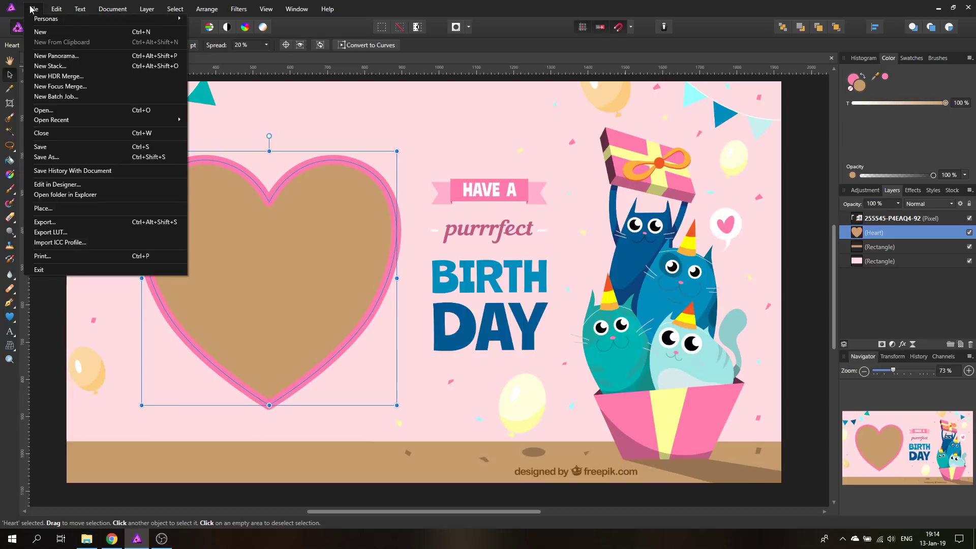
pyautogui.click(84, 208)
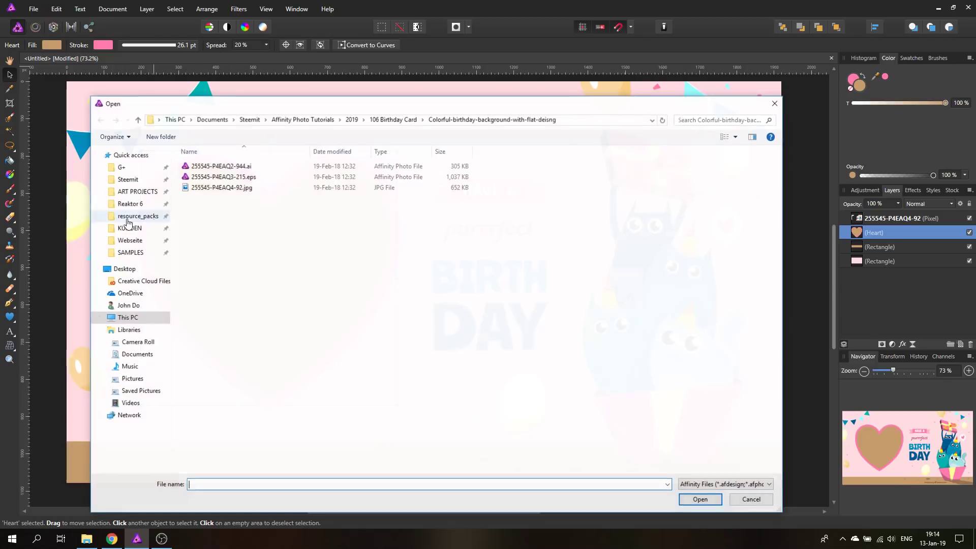
pyautogui.click(392, 120)
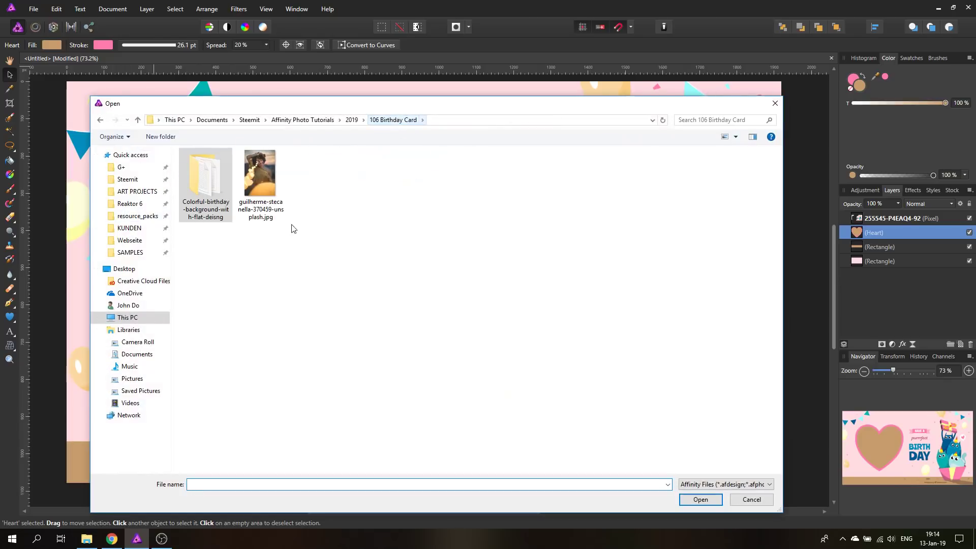
pyautogui.click(258, 180)
pyautogui.doubleClick(258, 175)
pyautogui.click(266, 250)
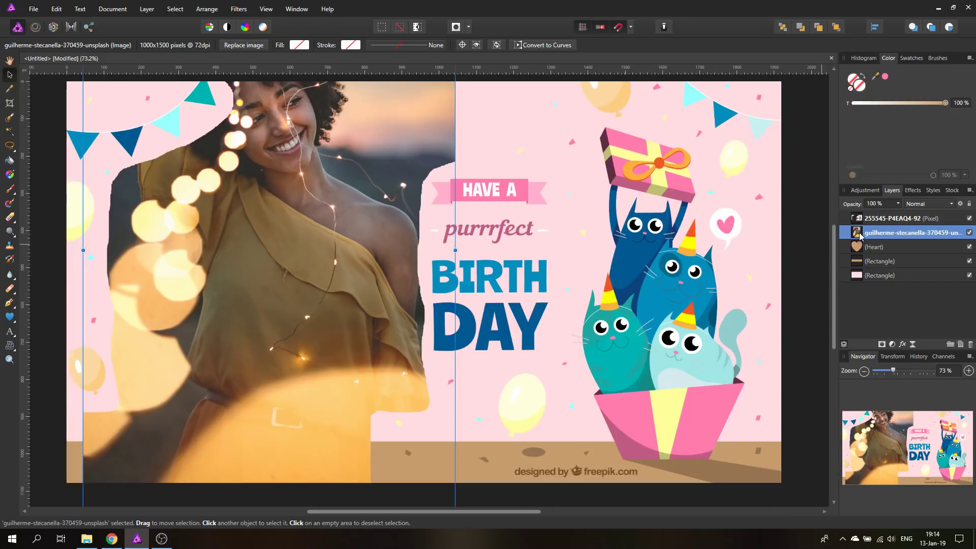
# Clip the portrait inside the heart shape and shift it down so her face fills the heart
pyautogui.moveTo(860, 235); pyautogui.dragTo(871, 252)
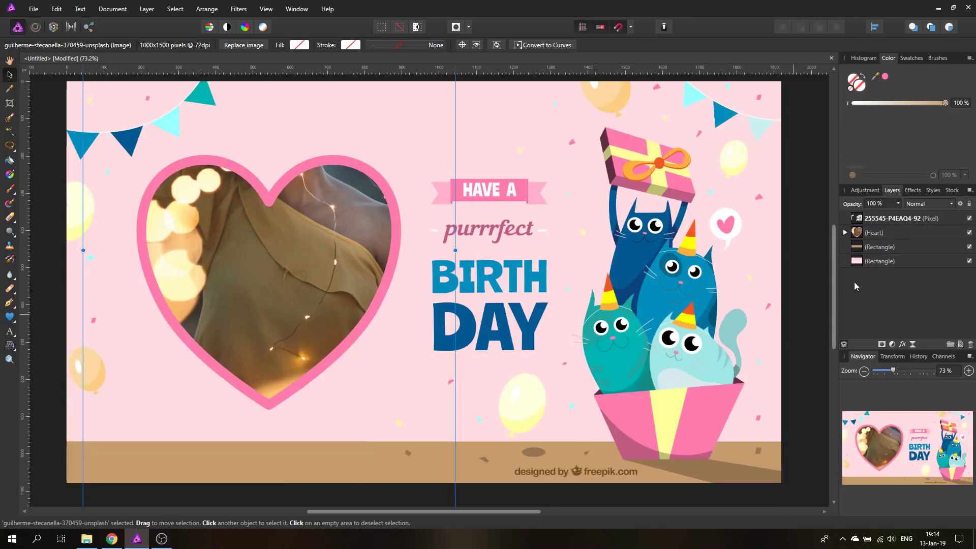
pyautogui.click(845, 232)
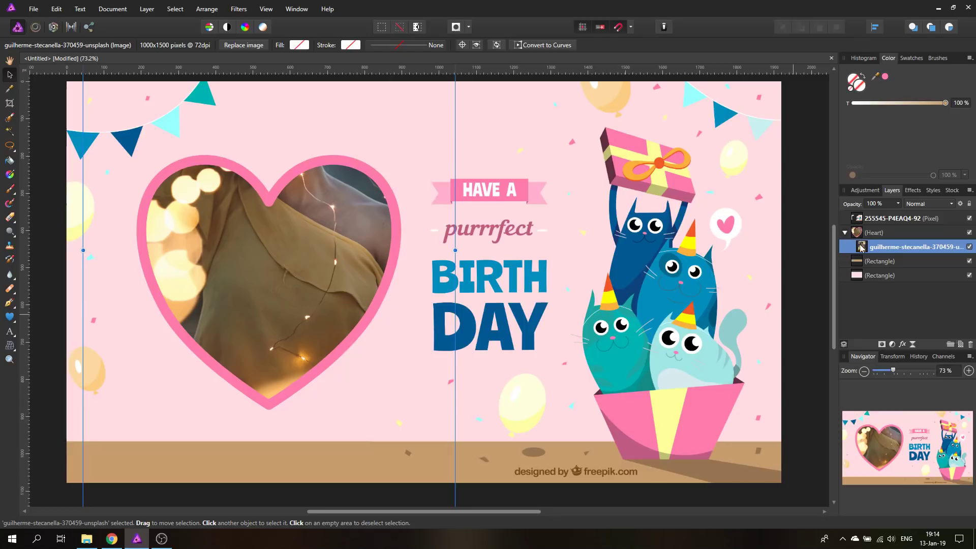
pyautogui.moveTo(331, 208); pyautogui.dragTo(325, 364)
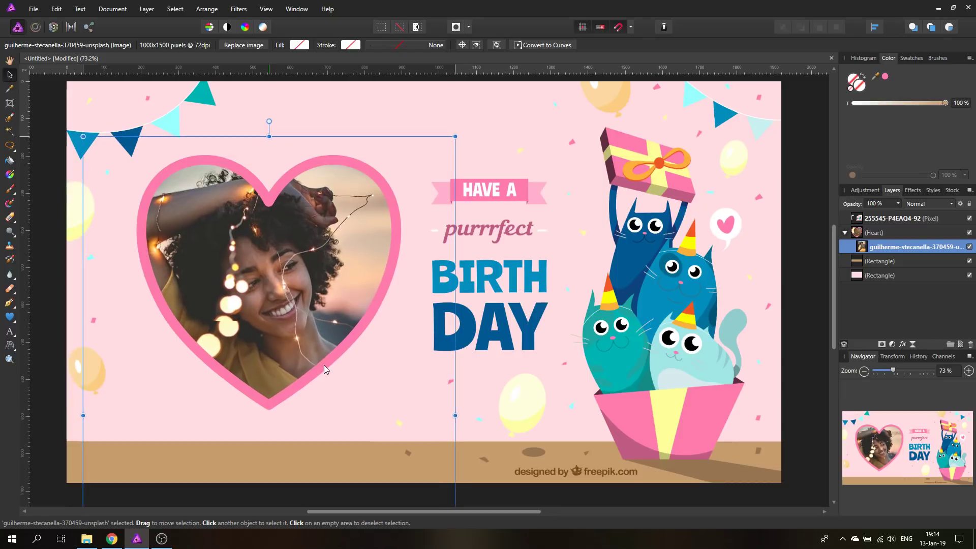
# Rotate the heart frame about 14° counter-clockwise and enlarge it slightly, nudging it up-left
pyautogui.click(859, 235)
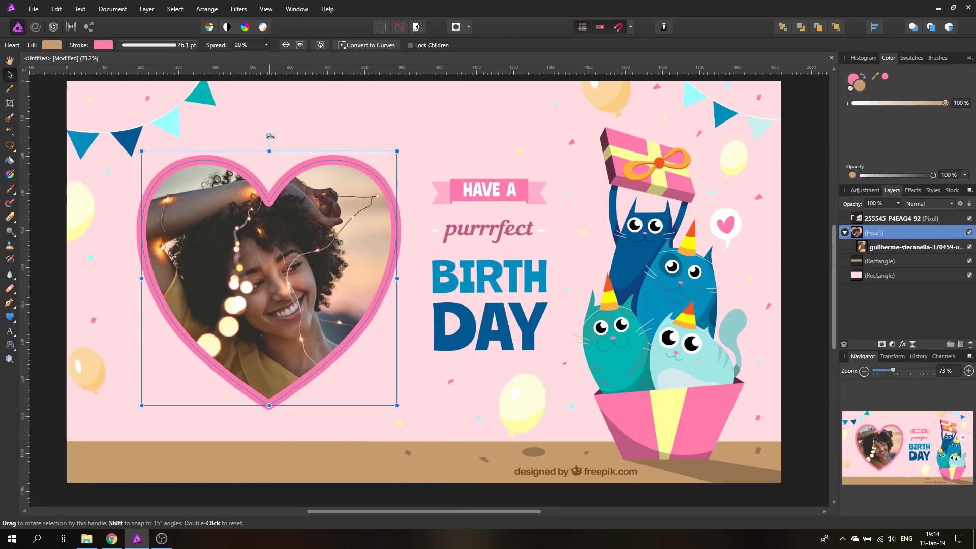
pyautogui.moveTo(269, 135); pyautogui.dragTo(242, 138)
pyautogui.moveTo(418, 378); pyautogui.dragTo(438, 387)
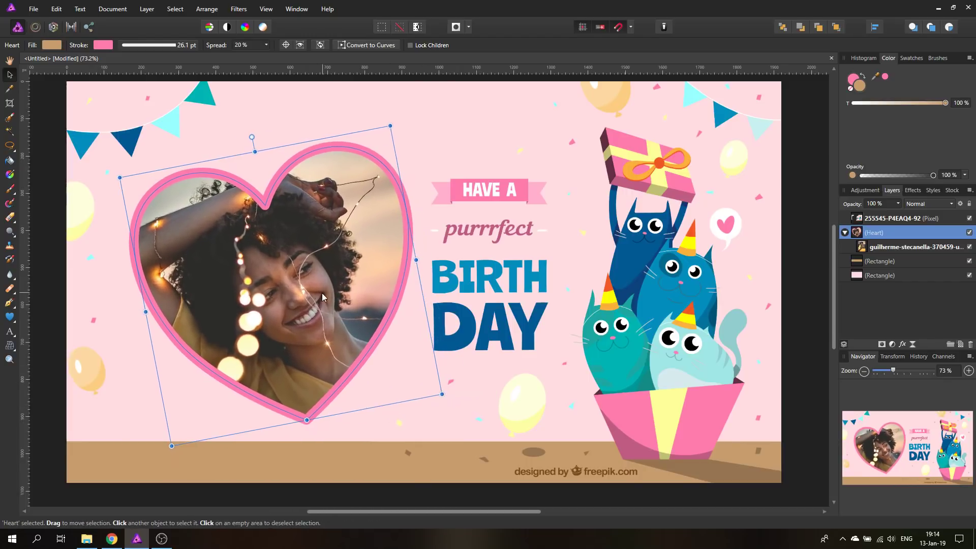
pyautogui.moveTo(322, 292); pyautogui.dragTo(314, 283)
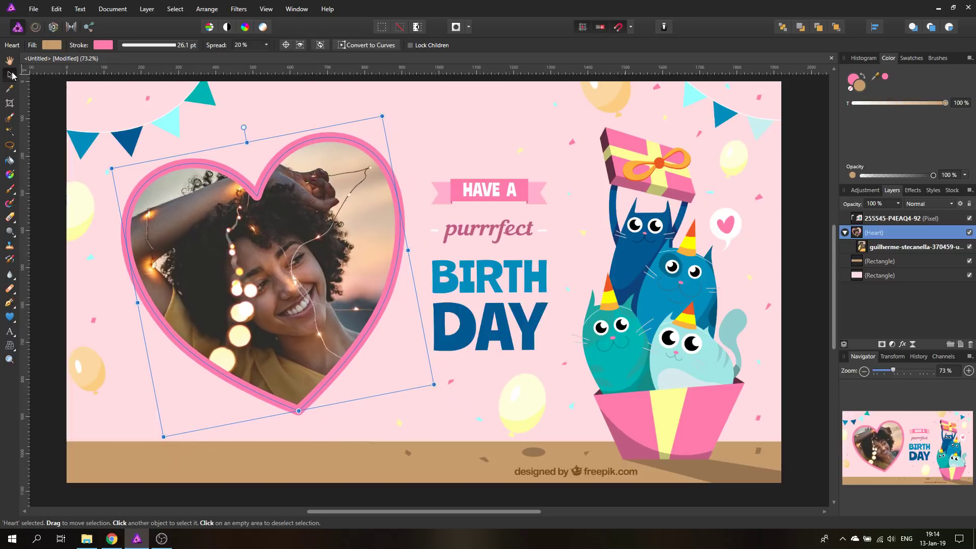
pyautogui.click(48, 175)
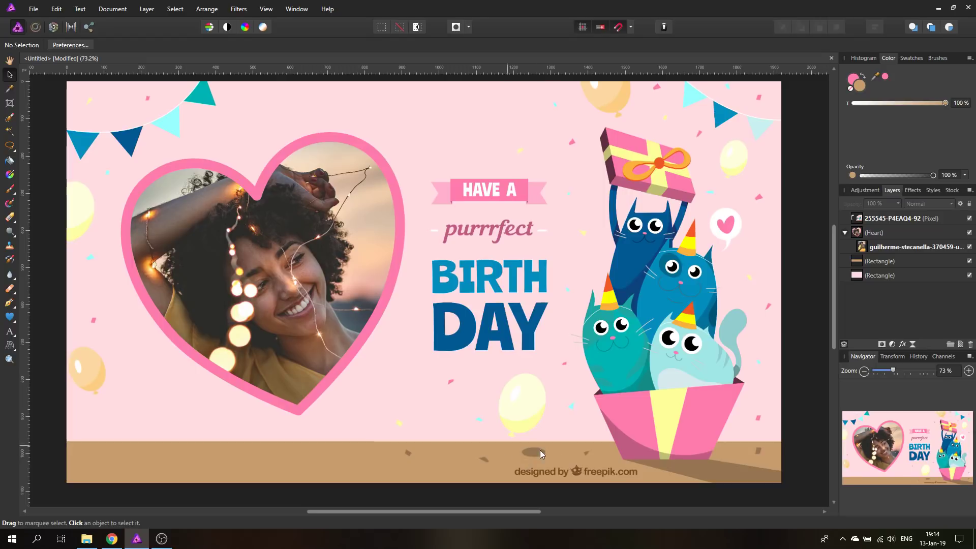
# Draw a small outline-free ellipse filled with the sampled ground brown at the bottom left
pyautogui.click(10, 316)
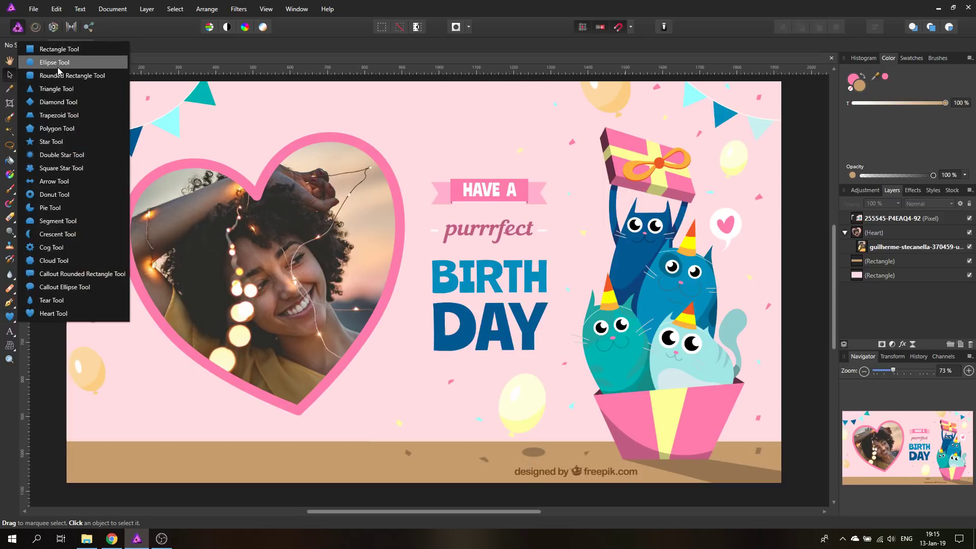
pyautogui.click(57, 67)
pyautogui.click(54, 45)
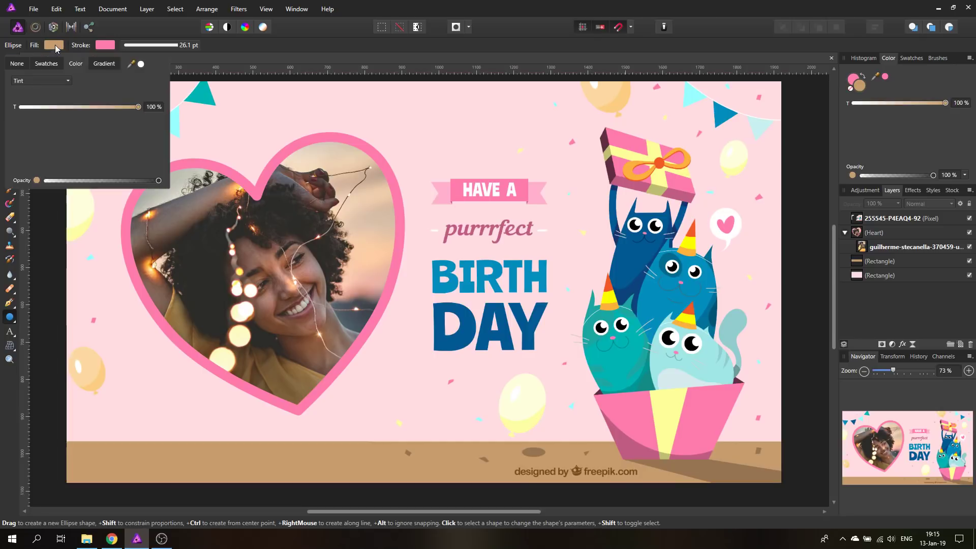
pyautogui.moveTo(179, 141); pyautogui.dragTo(537, 459)
pyautogui.click(142, 65)
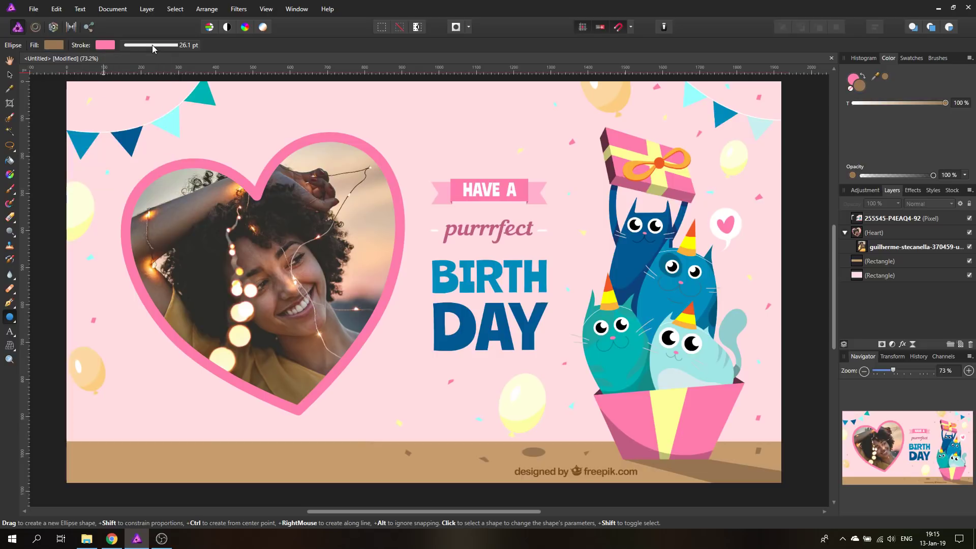
pyautogui.click(154, 45)
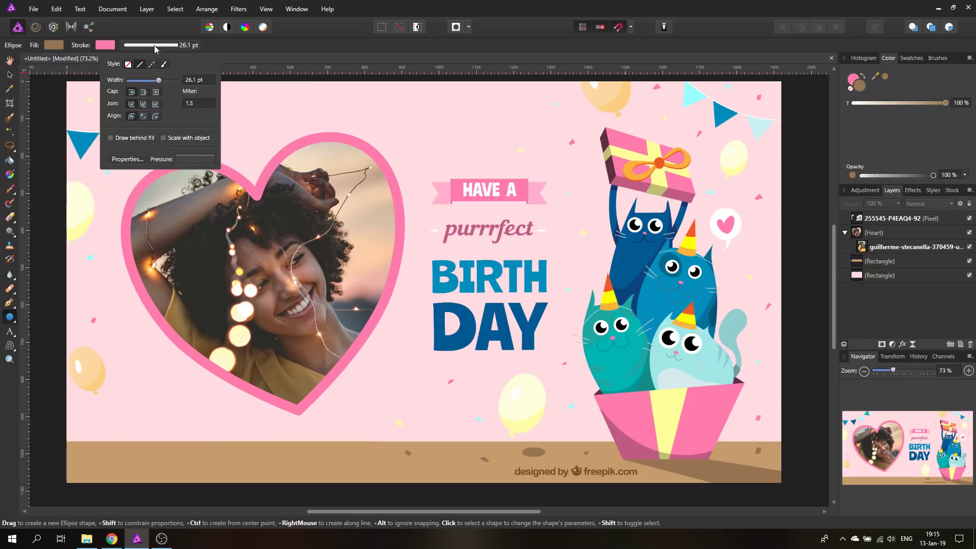
pyautogui.click(129, 65)
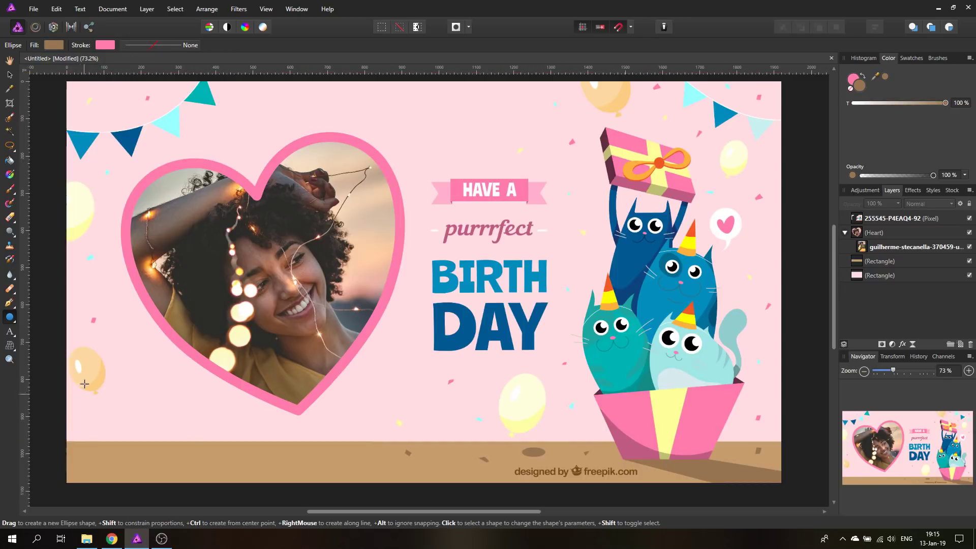
pyautogui.moveTo(77, 452); pyautogui.dragTo(103, 455)
# Draw a long flat heart shape on the ground as the shadow under the heart frame
pyautogui.click(13, 319)
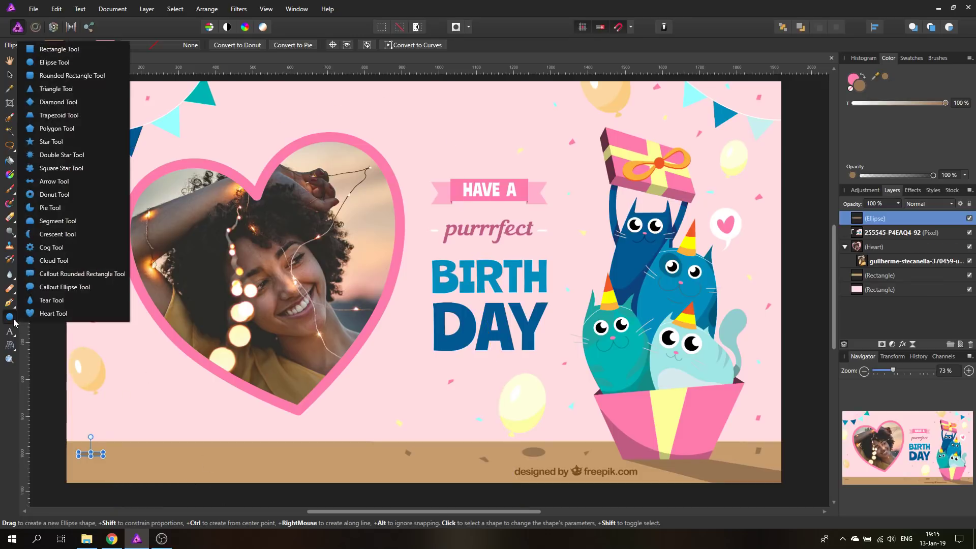
pyautogui.click(24, 313)
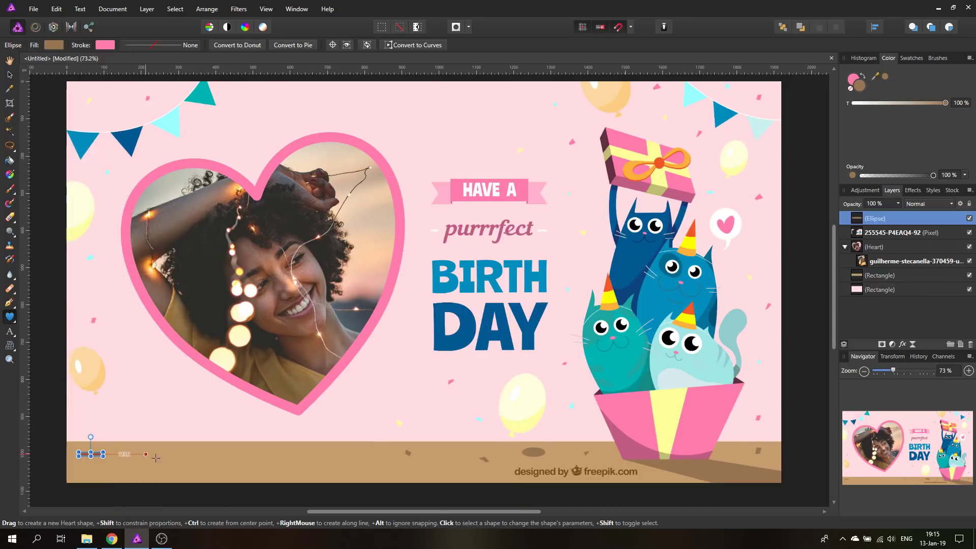
pyautogui.moveTo(146, 454); pyautogui.dragTo(402, 470)
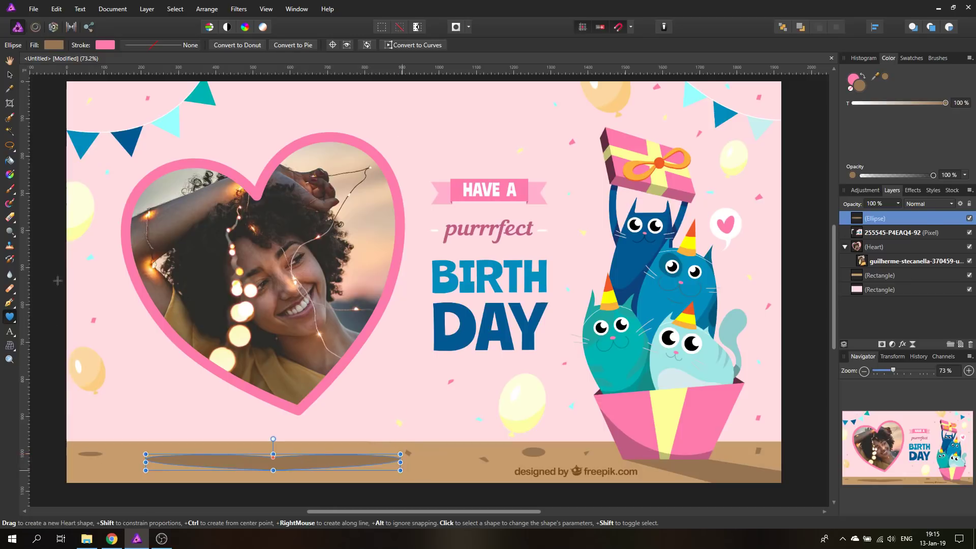
# Add a tiny diamond shadow and position it up-left beside the small ellipse
pyautogui.click(11, 317)
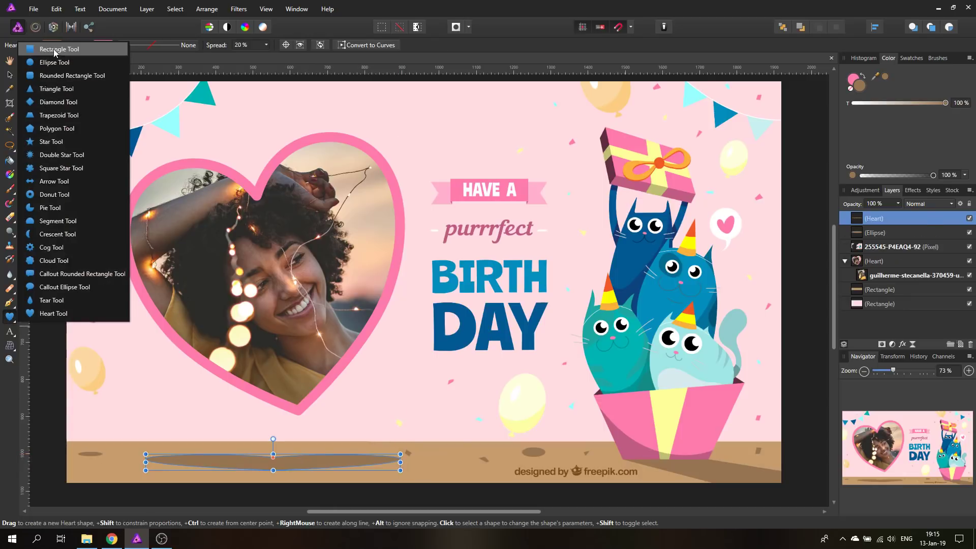
pyautogui.click(57, 102)
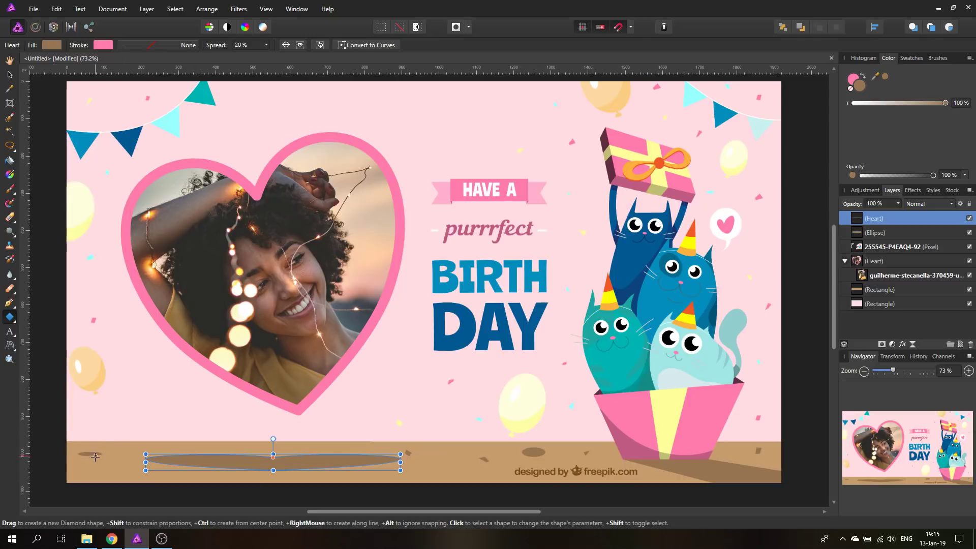
pyautogui.moveTo(106, 452); pyautogui.dragTo(118, 457)
pyautogui.press('v')
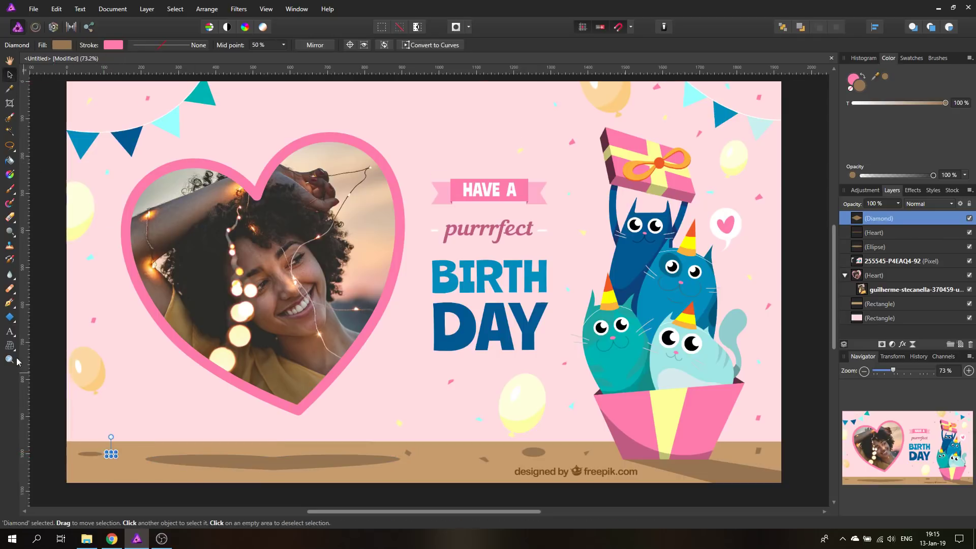
pyautogui.click(10, 360)
pyautogui.click(93, 460)
pyautogui.click(93, 460)
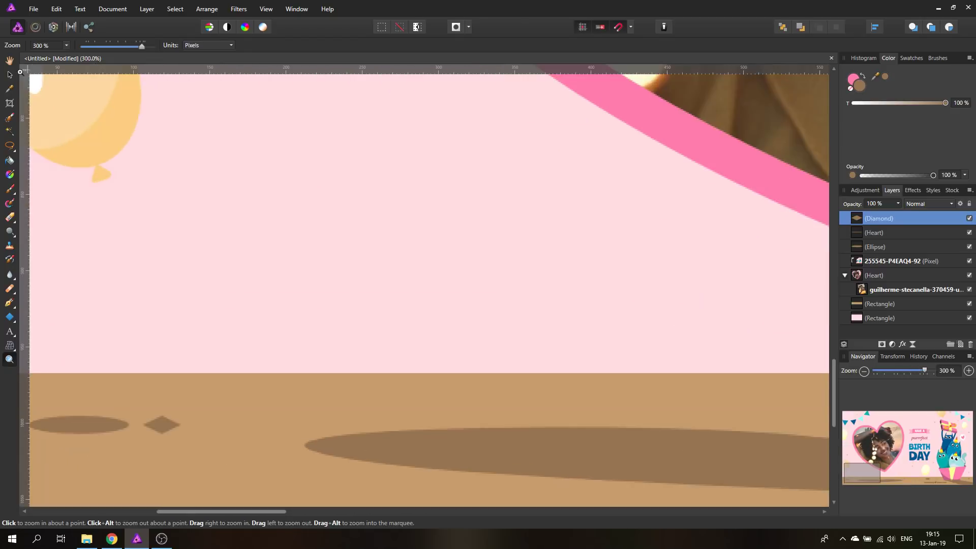
pyautogui.click(9, 75)
pyautogui.moveTo(160, 422); pyautogui.dragTo(125, 396)
pyautogui.hotkey('ctrl', '0')
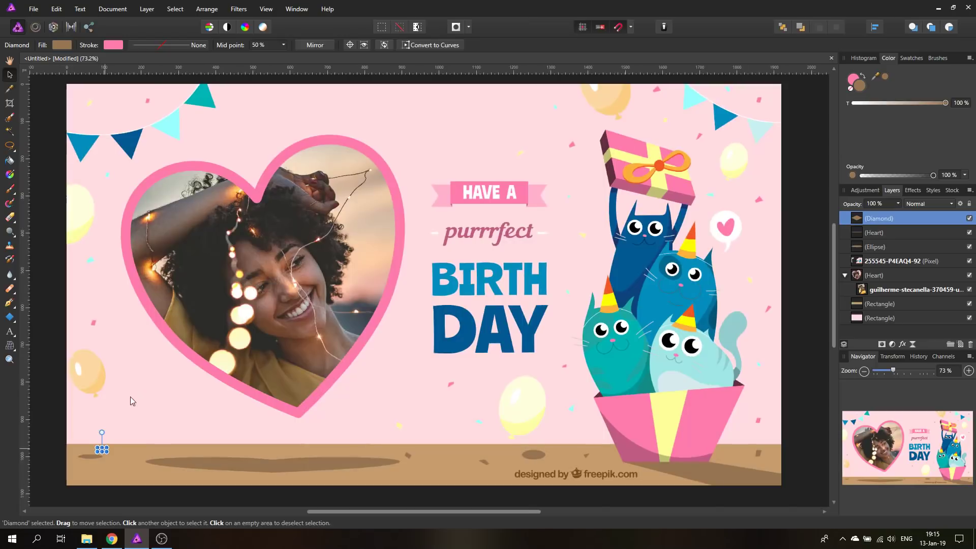
pyautogui.click(52, 325)
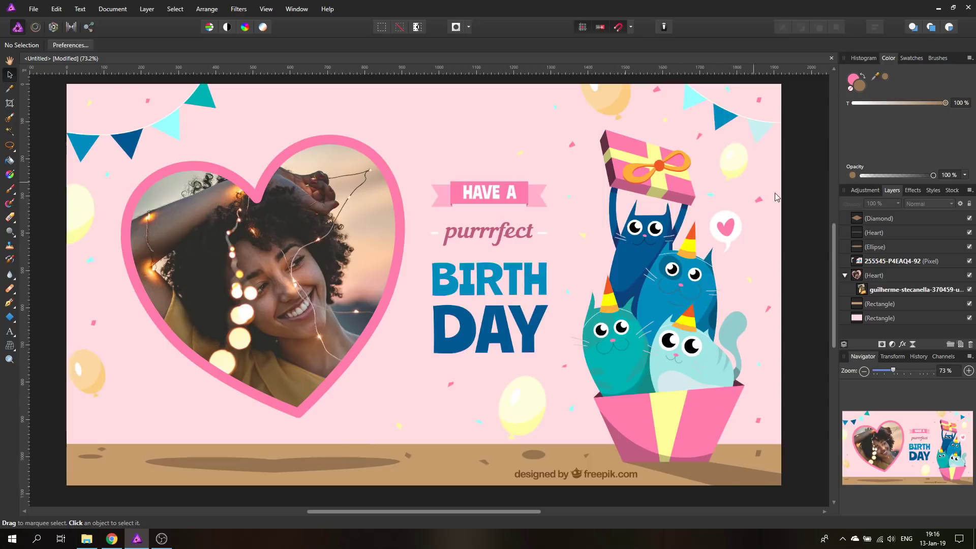
# Duplicate the pale yellow balloon from the Freepik layer and move the copy above HAVE A
pyautogui.click(9, 145)
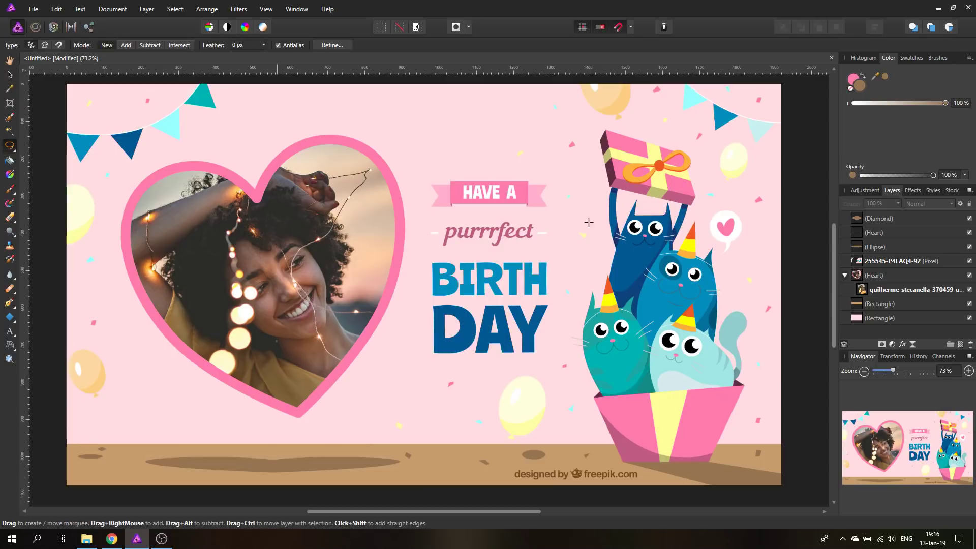
pyautogui.click(881, 259)
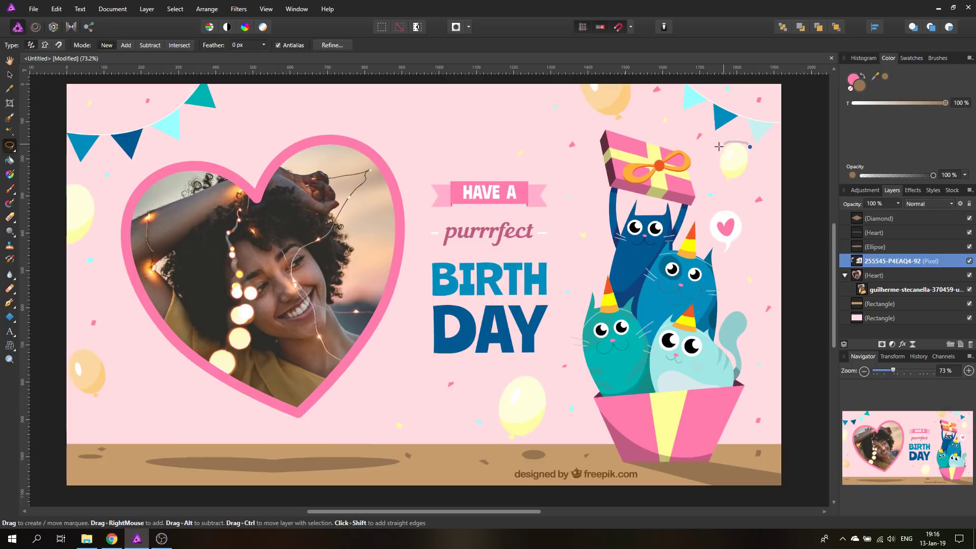
pyautogui.moveTo(717, 147)
pyautogui.mouseDown()
pyautogui.moveTo(717, 179)
pyautogui.moveTo(729, 188)
pyautogui.moveTo(751, 174)
pyautogui.moveTo(748, 153)
pyautogui.mouseUp()
pyautogui.hotkey('ctrl', 'j')
pyautogui.press('v')
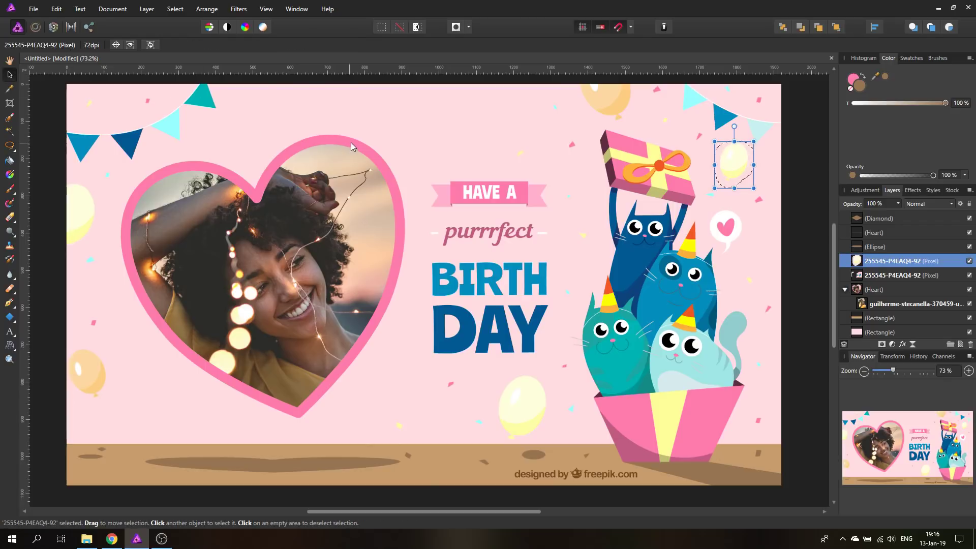
pyautogui.moveTo(736, 162); pyautogui.dragTo(441, 111)
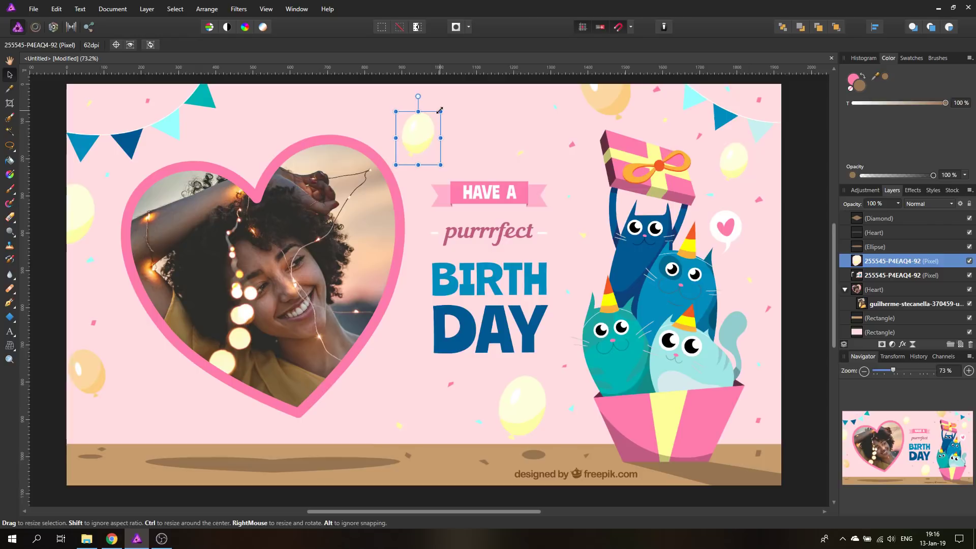
pyautogui.click(47, 108)
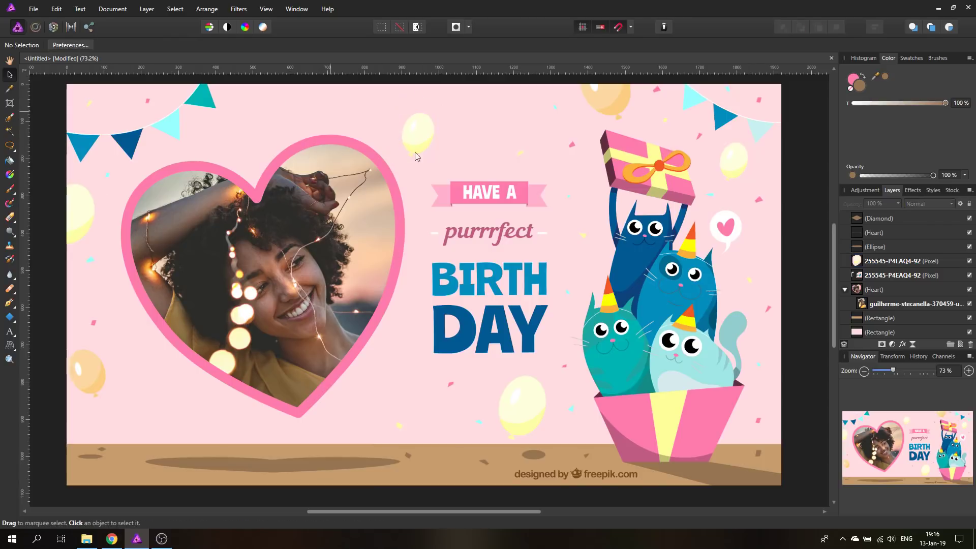